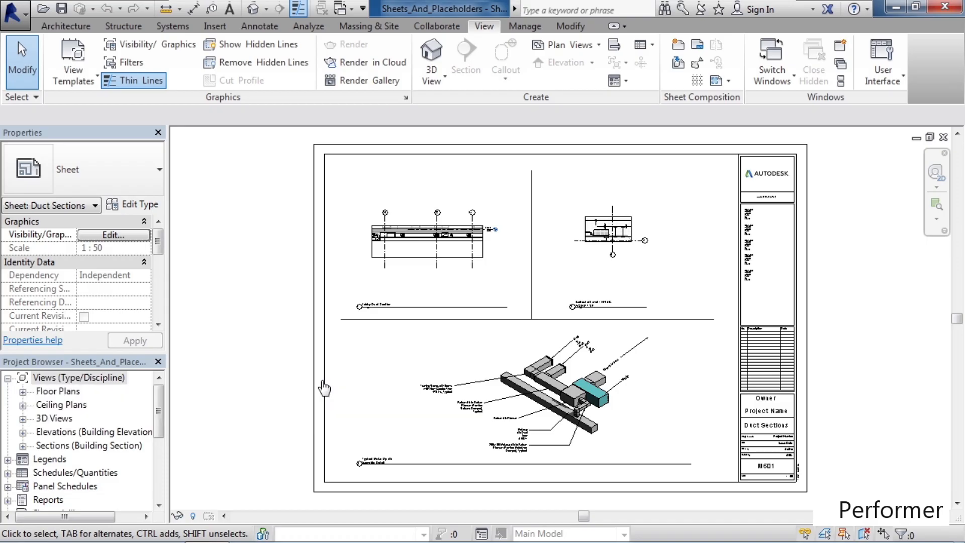
Create a sheet list with the Sheet Name and Sheet Number fields and widen its Sheet Name column to fit the names.
left_click_drag(162, 412, 158, 447)
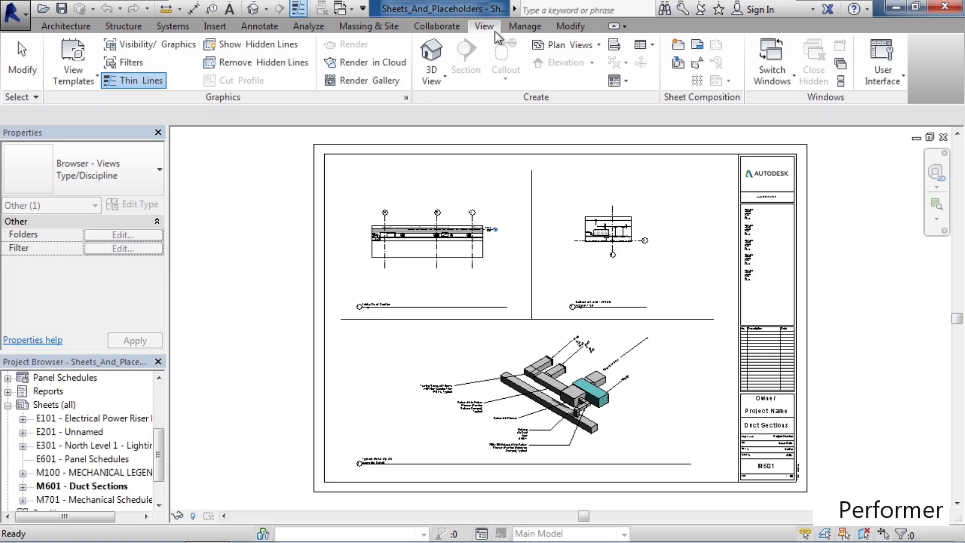
left_click(655, 48)
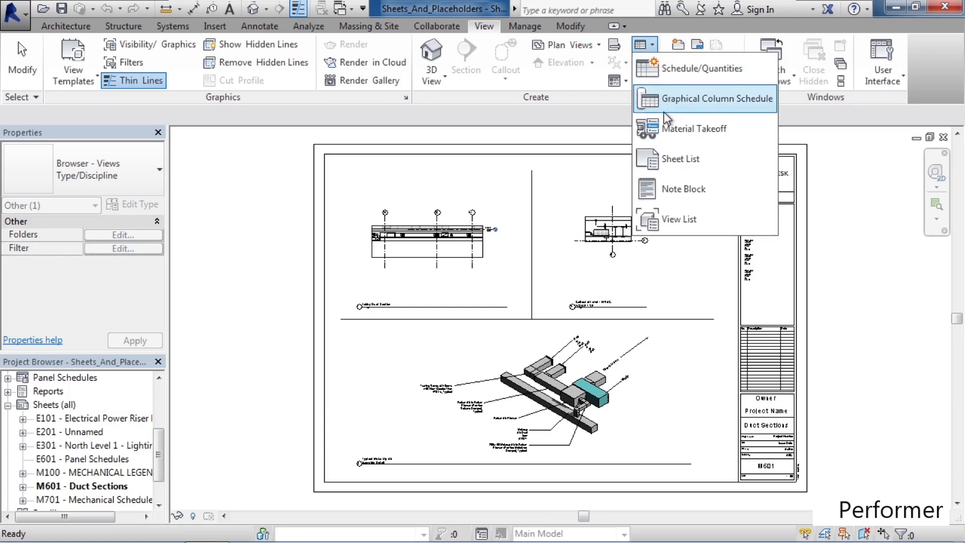
left_click(679, 159)
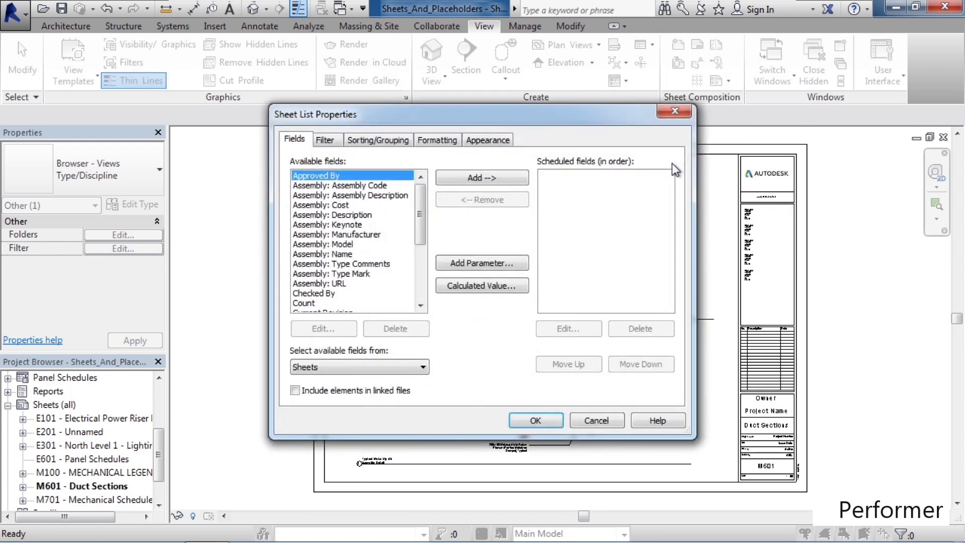
left_click_drag(424, 224, 427, 285)
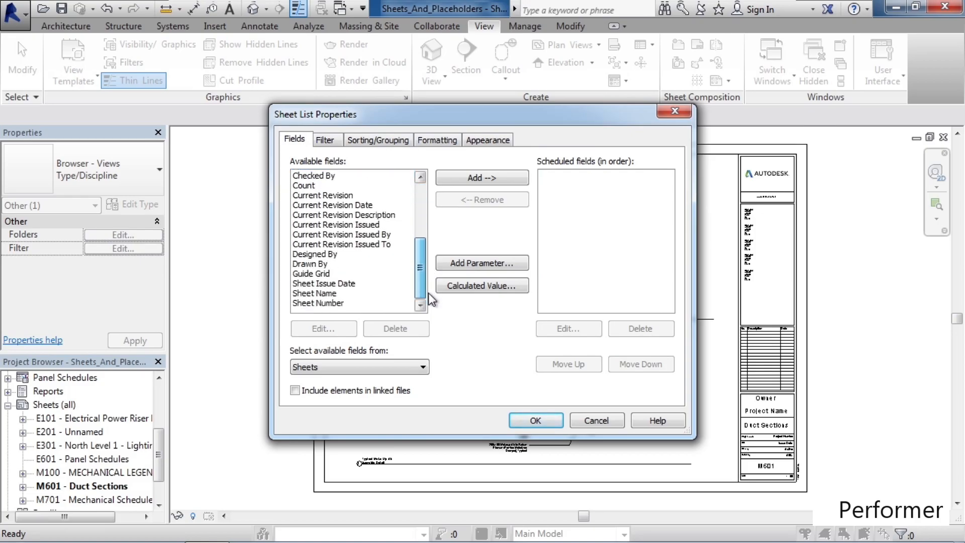
double_click(326, 294)
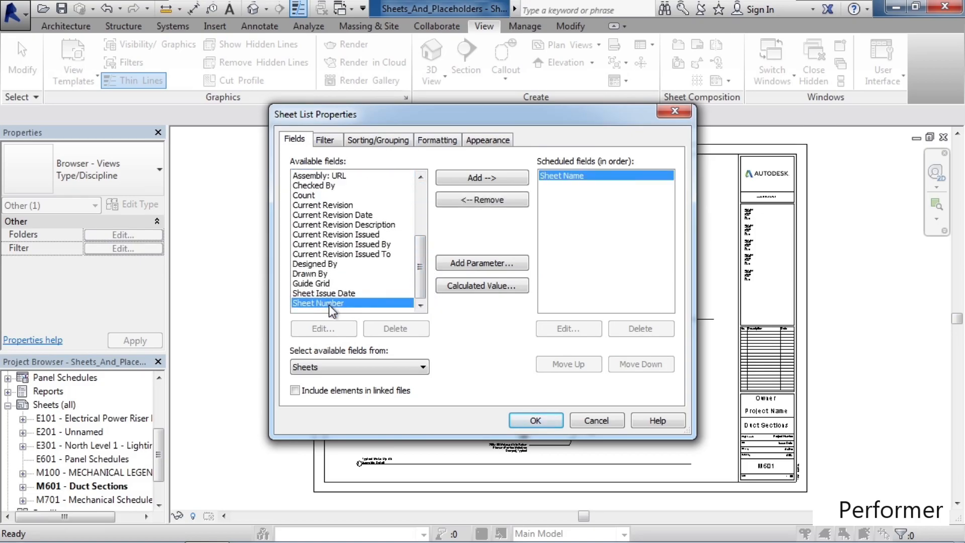
double_click(328, 304)
left_click(535, 421)
left_click_drag(252, 175, 353, 175)
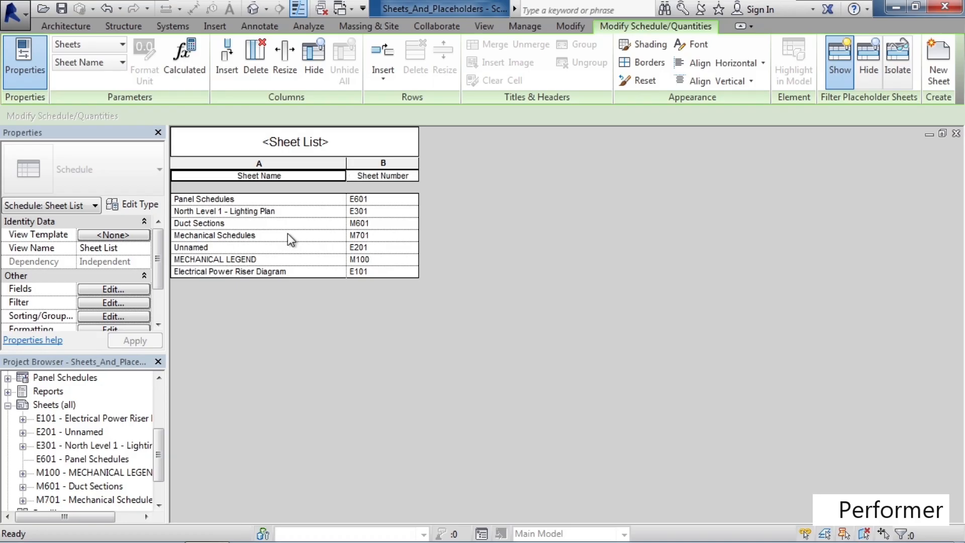
Add two placeholder sheets to the sheet list as new data rows.
left_click(213, 276)
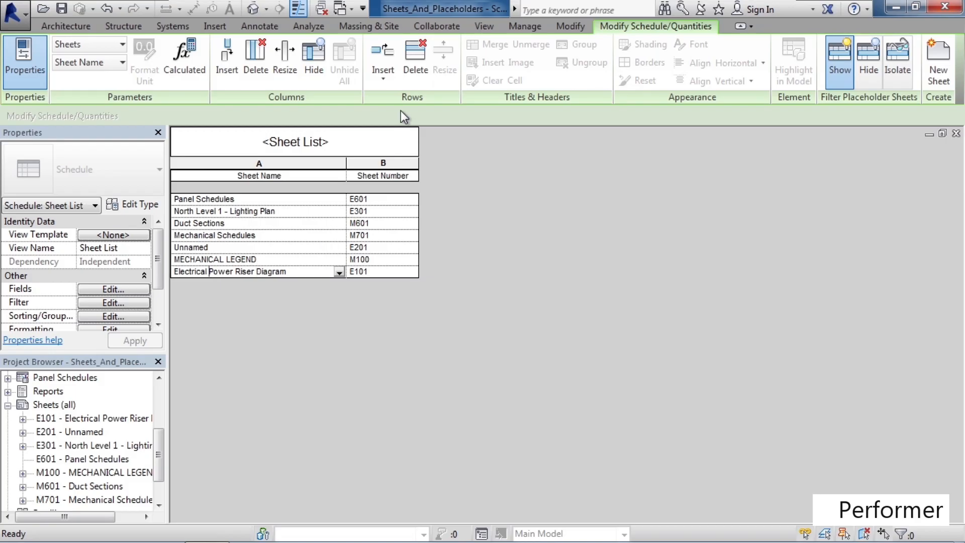
left_click(389, 78)
left_click(406, 165)
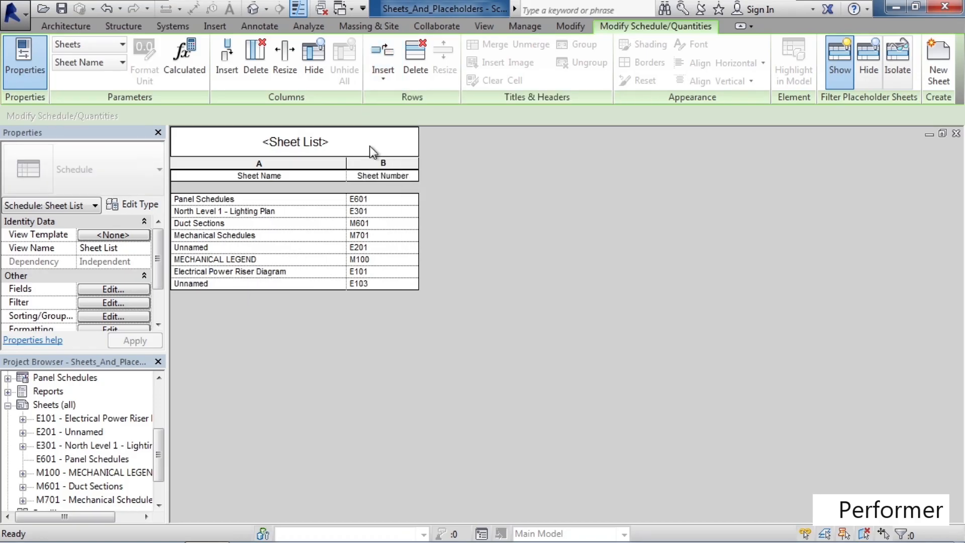
left_click(384, 80)
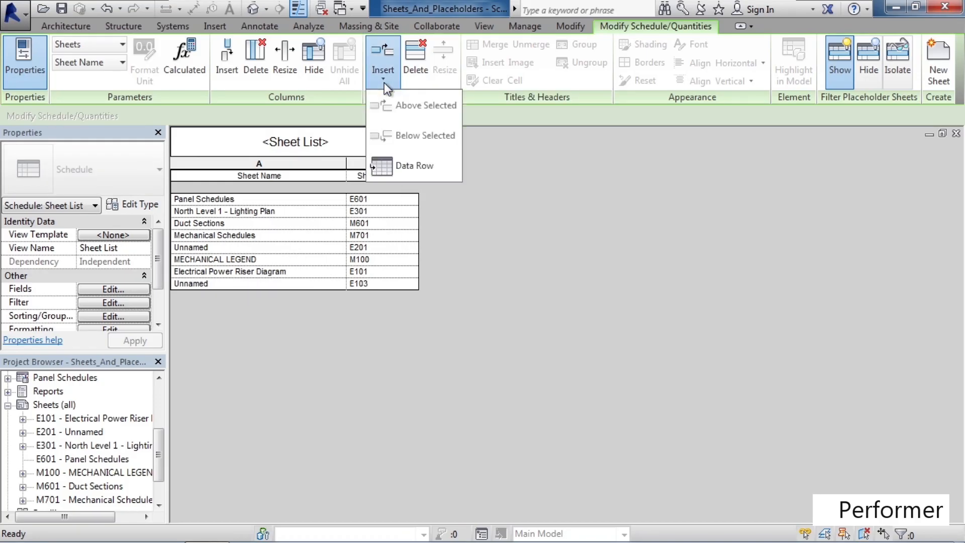
left_click(403, 167)
Name placeholder sheet E103 "First Floor Electrical" and E104 "Second Floor Electrical", and close the sheet list.
left_click(214, 285)
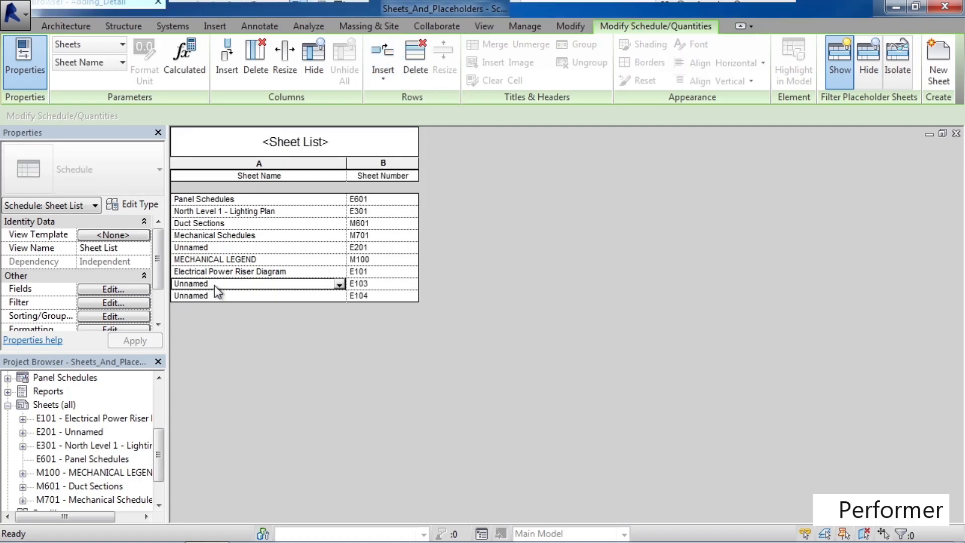
left_click_drag(211, 285, 158, 283)
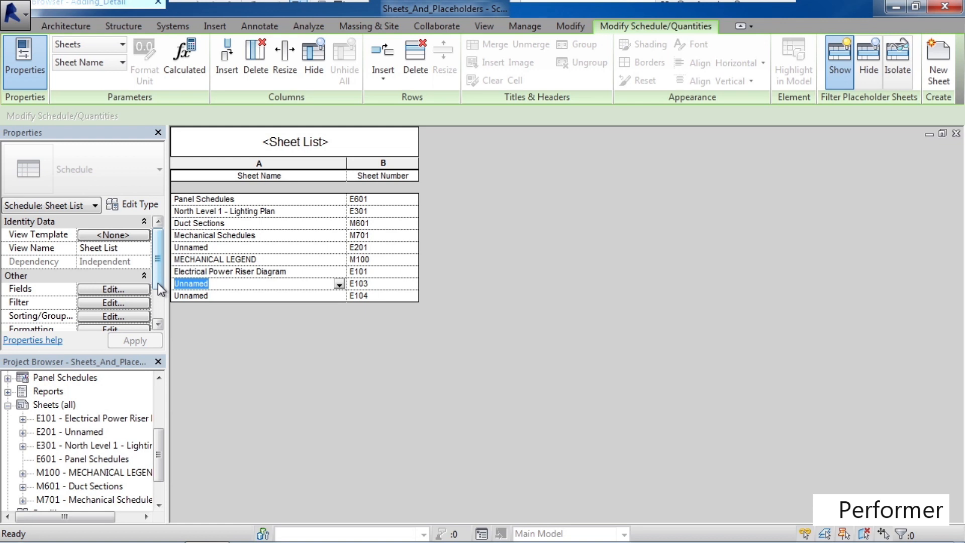
type("First Floor Electrical")
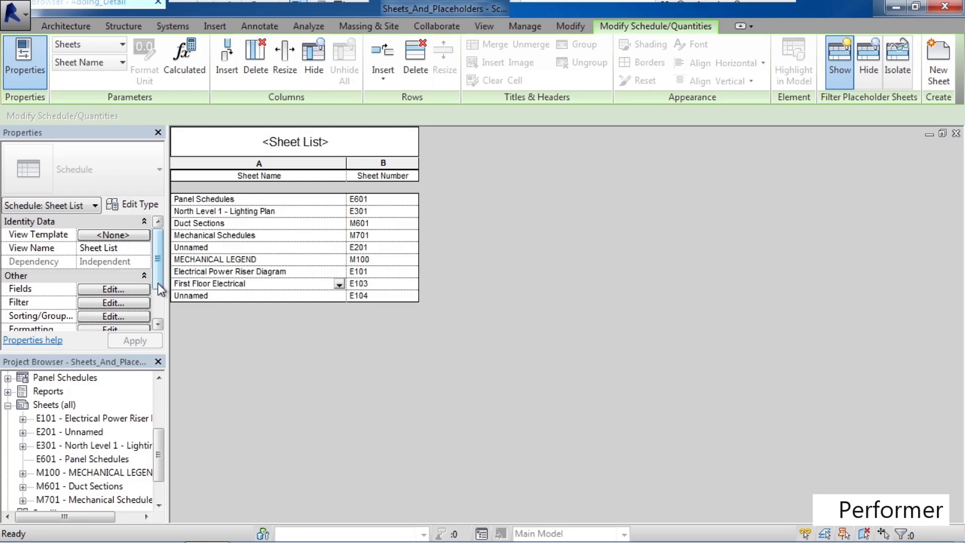
left_click(221, 297)
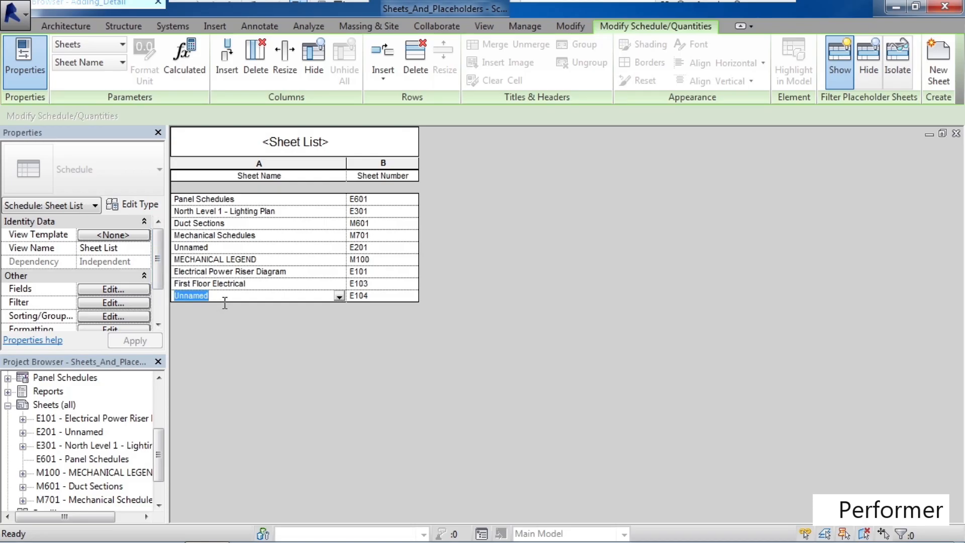
type("Second Floor Electrical")
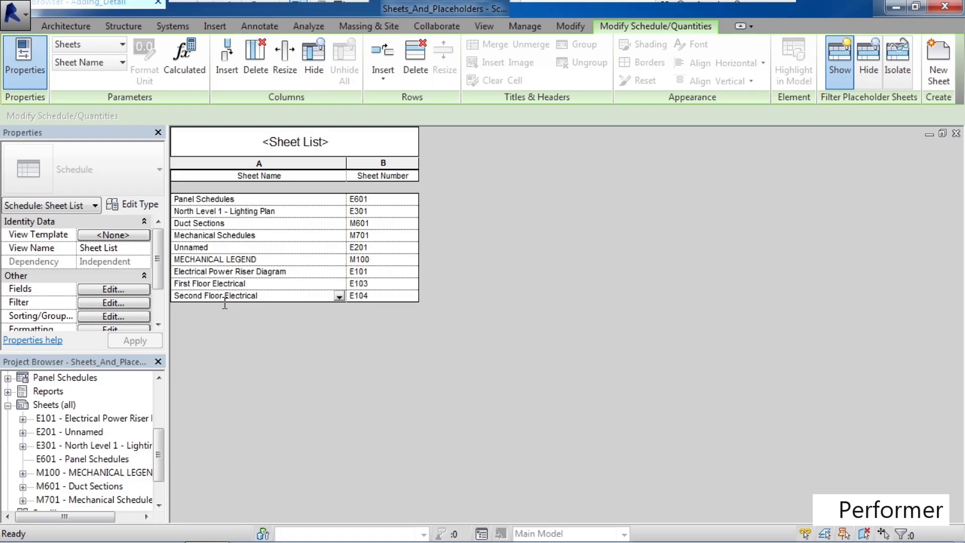
left_click_drag(159, 449, 166, 456)
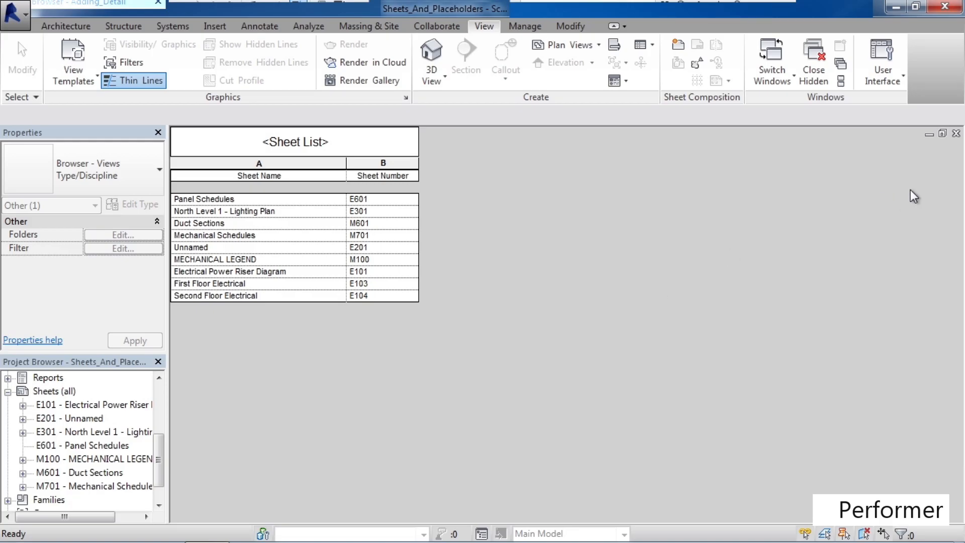
left_click(956, 133)
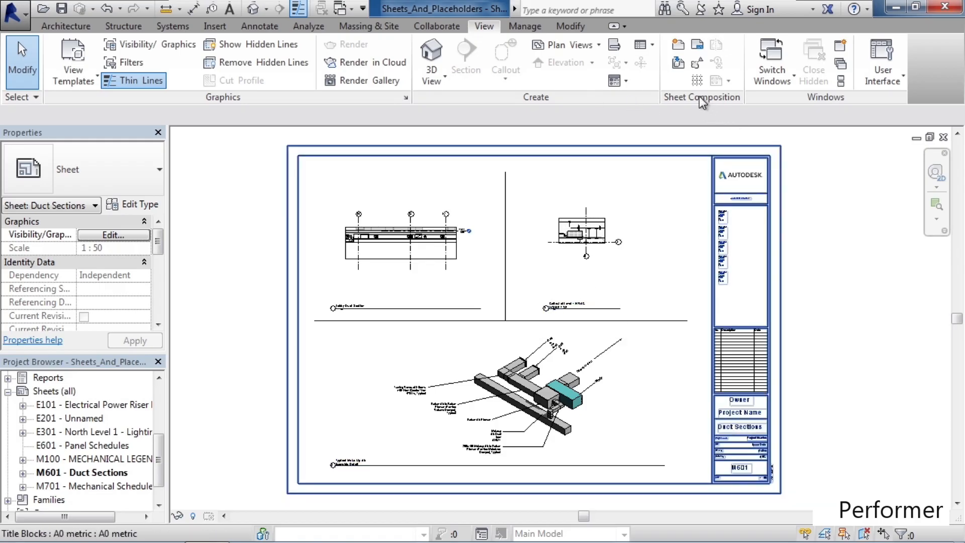
Try to create a new sheet with the A0 metric title block.
left_click(679, 47)
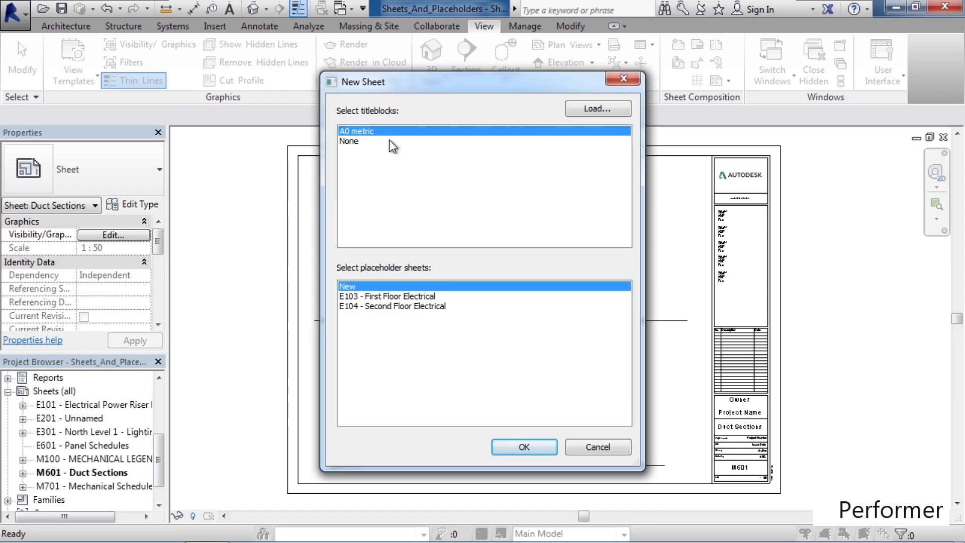
left_click(535, 451)
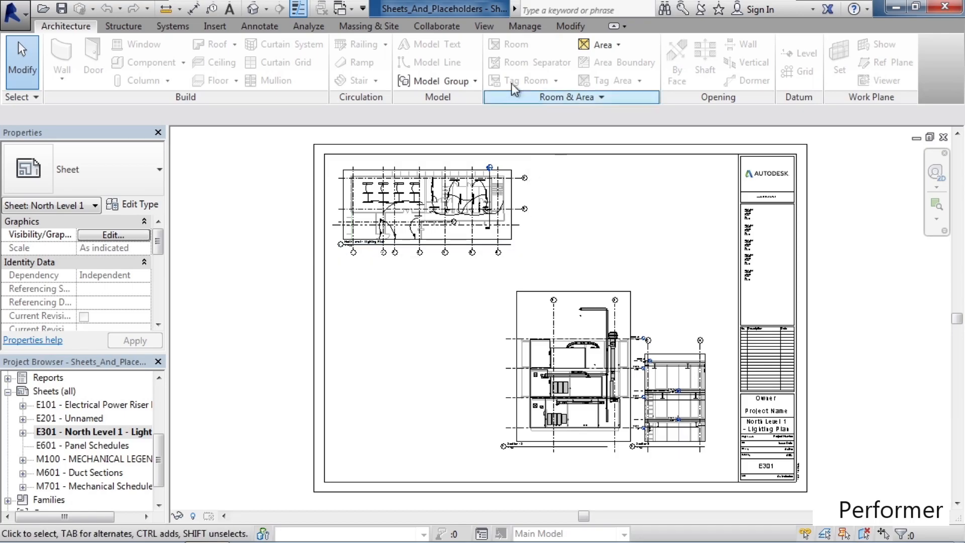
Assign a new guide grid to sheet E301, keeping the suggested grid name.
left_click(484, 26)
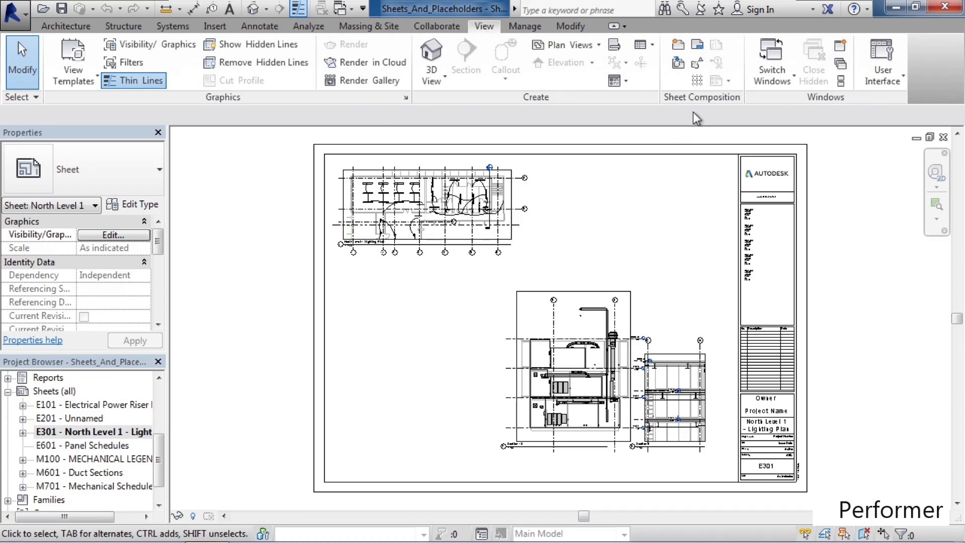
left_click(696, 81)
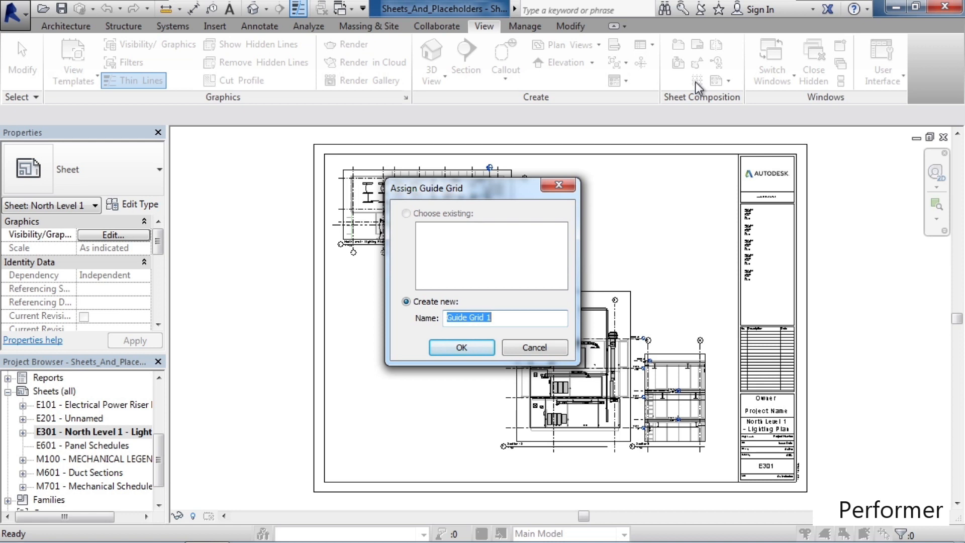
left_click(463, 352)
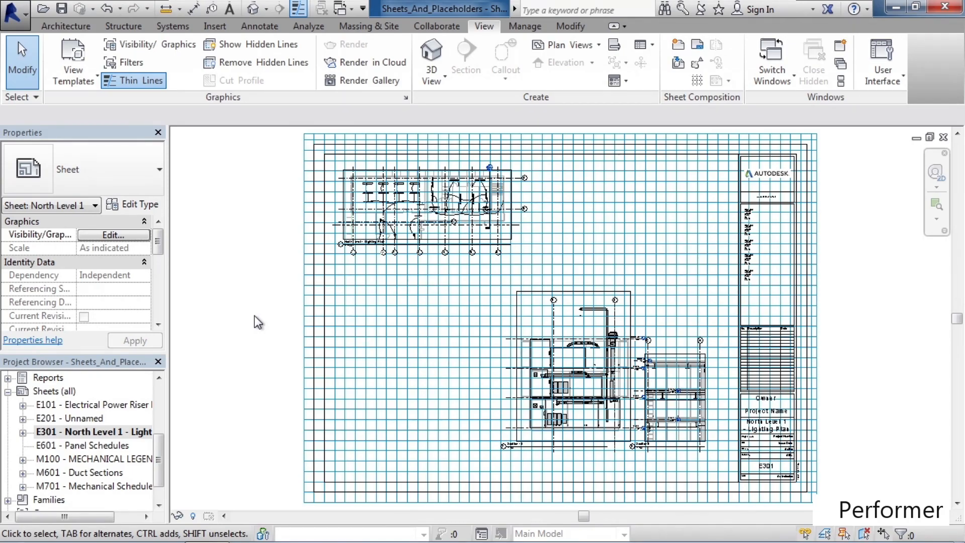
Shrink the guide grid to about 8 by 9 cells and move it over the lower-left part of the lighting plan.
left_click(308, 299)
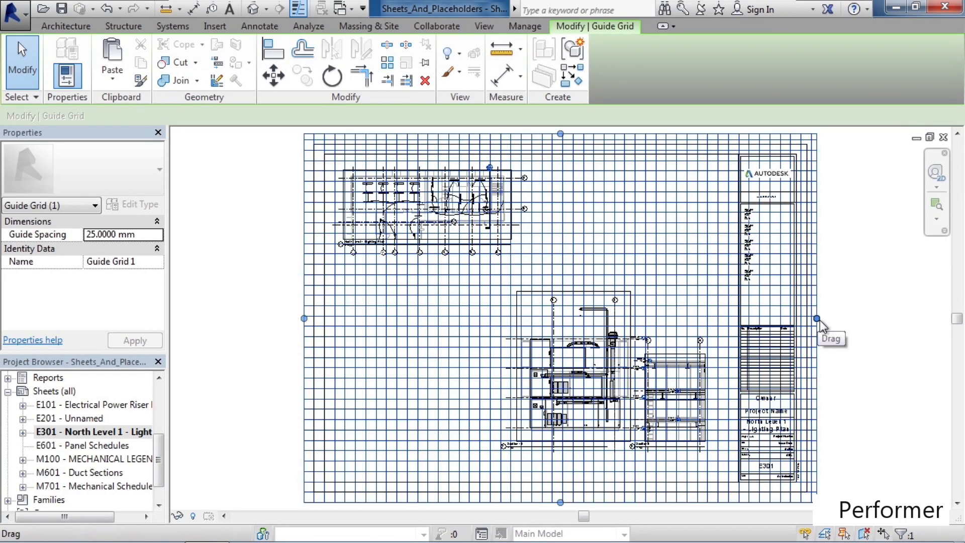
left_click_drag(817, 318, 716, 326)
left_click_drag(599, 325, 388, 323)
left_click_drag(346, 135, 338, 413)
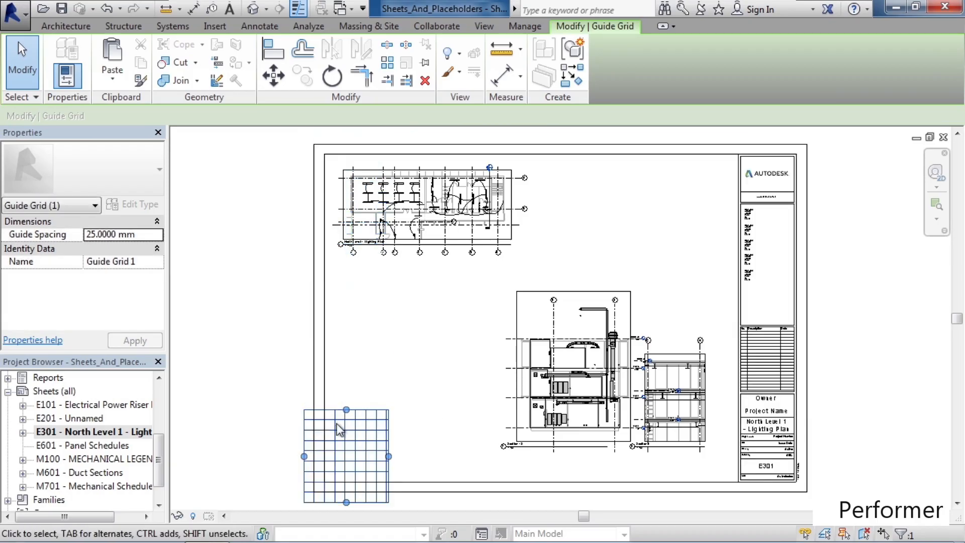
left_click_drag(338, 422, 338, 211)
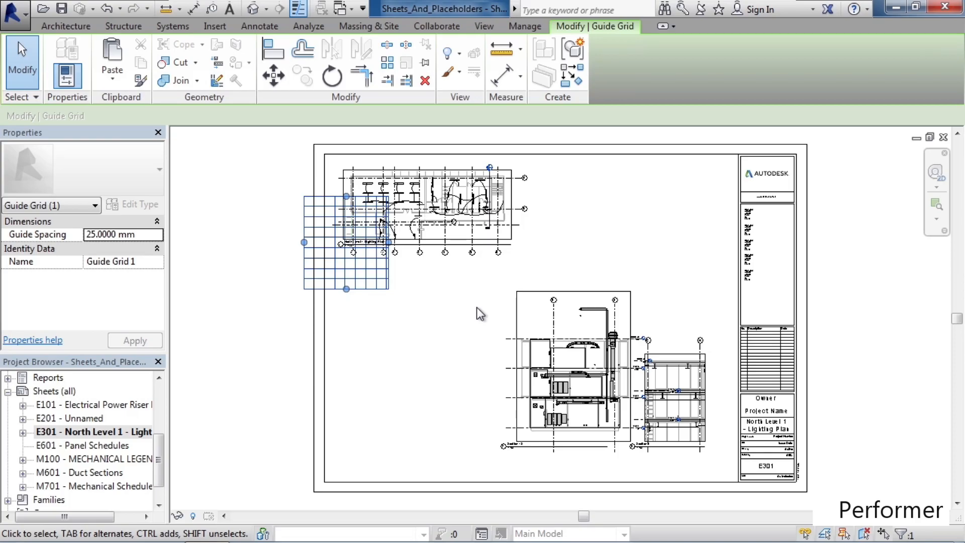
left_click(433, 330)
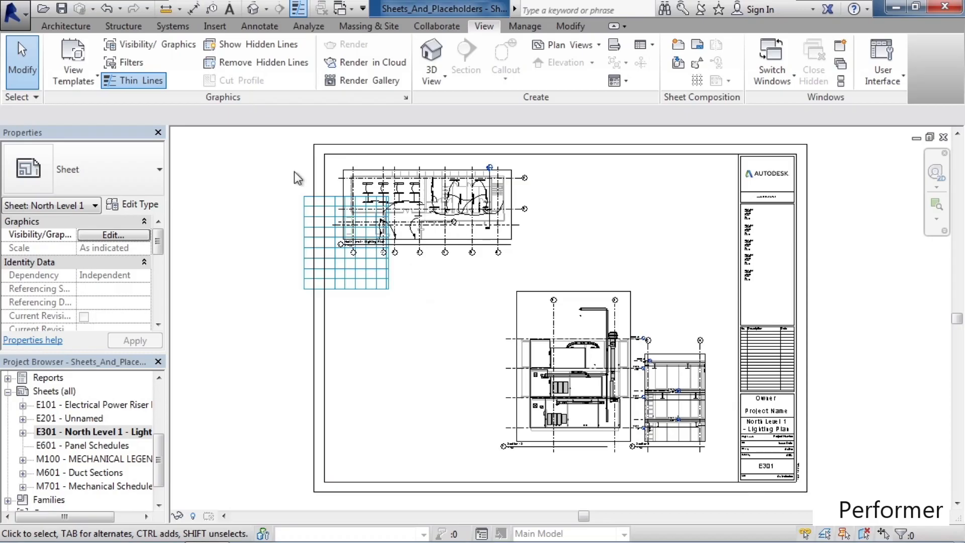
Move the North Level 1 Lighting Plan viewport so the intersection of gridlines 1 and C lands on the nearest guide grid intersection.
scroll(294, 173, "up", 5)
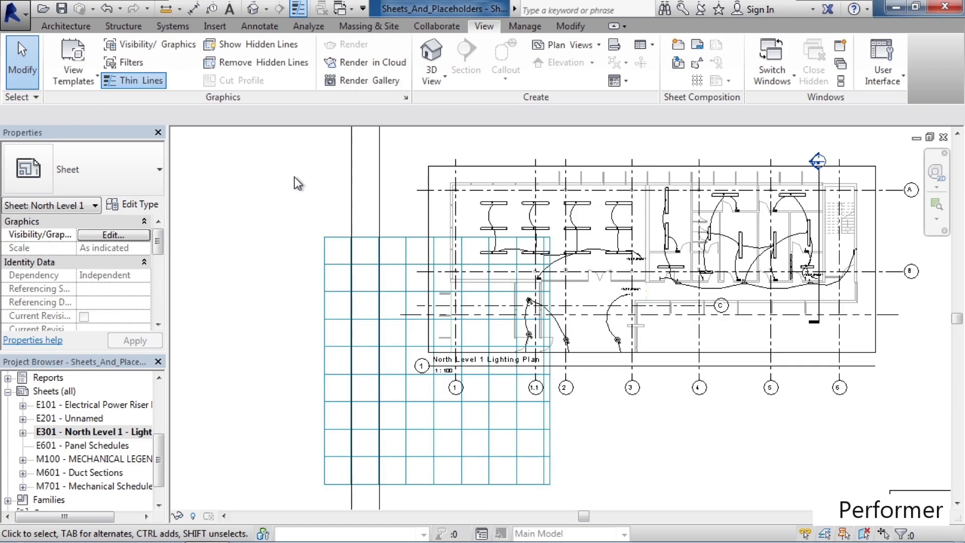
left_click(483, 144)
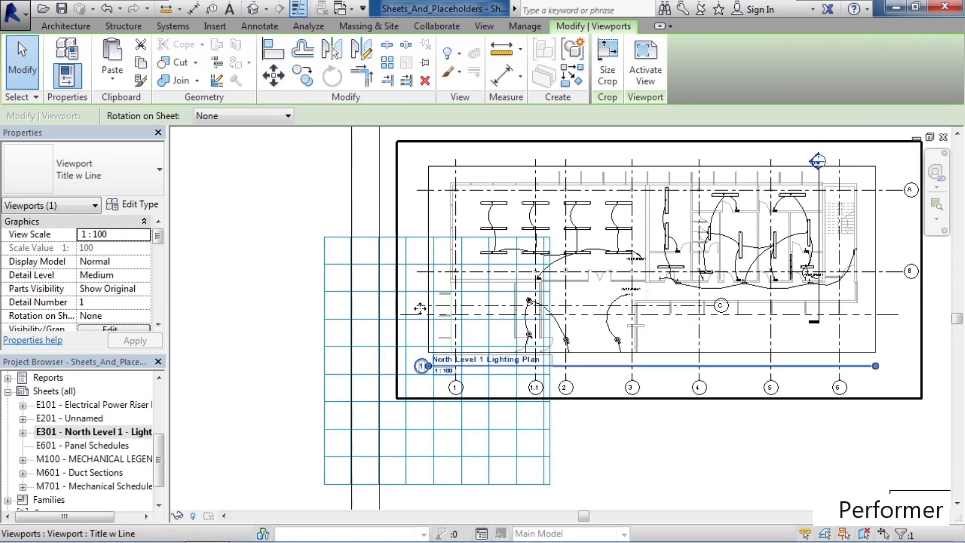
scroll(355, 303, "up", 3)
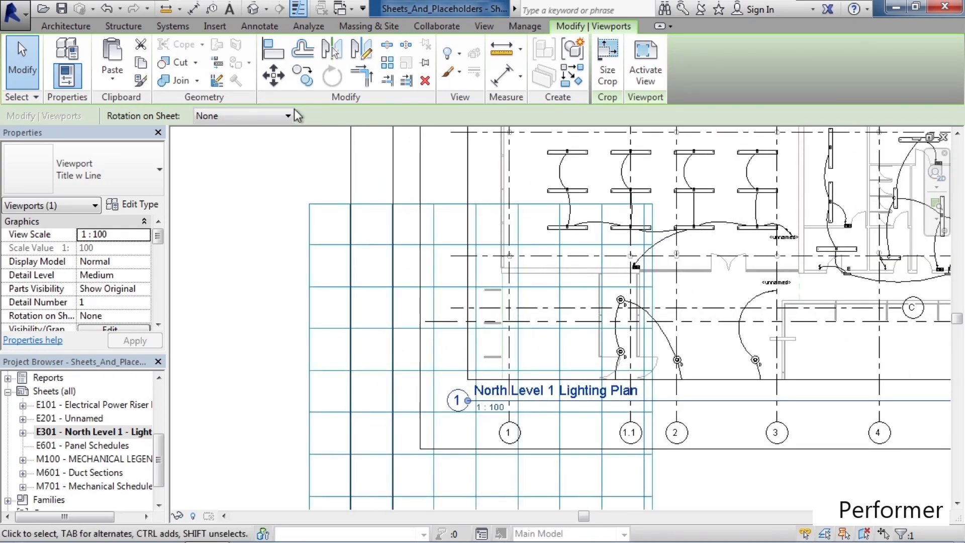
left_click(274, 76)
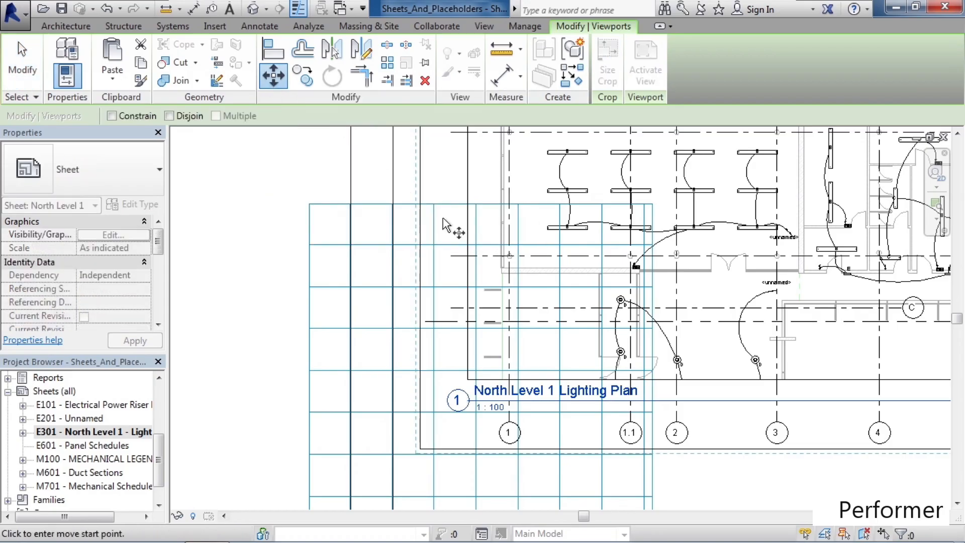
left_click(509, 308)
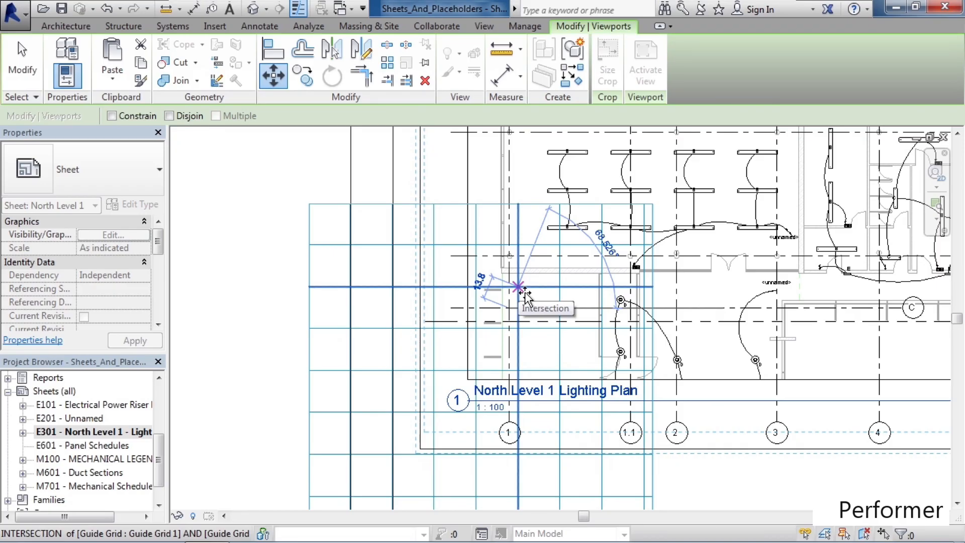
left_click(518, 287)
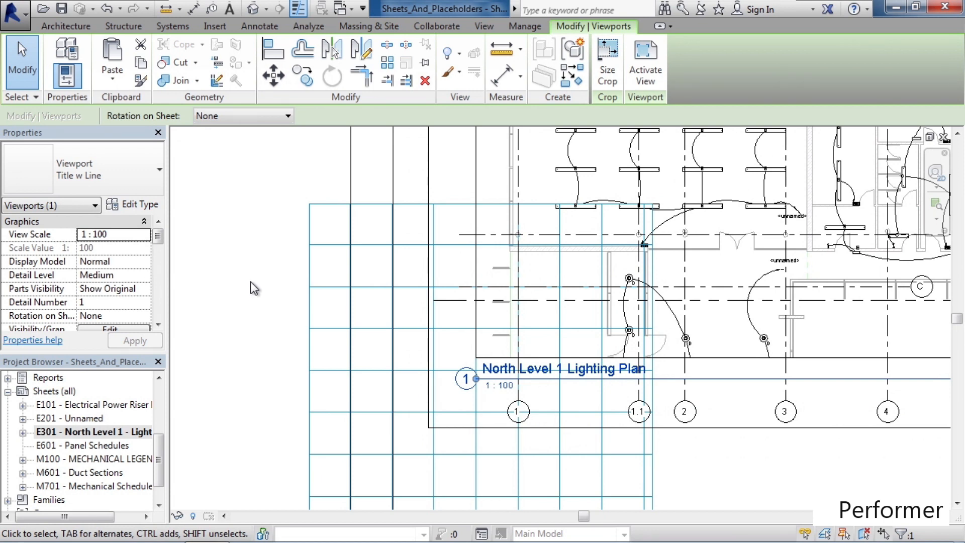
Move the guide grid over the upper-left corner of the section viewport below the lighting plan and deselect it.
scroll(251, 283, "down", 3)
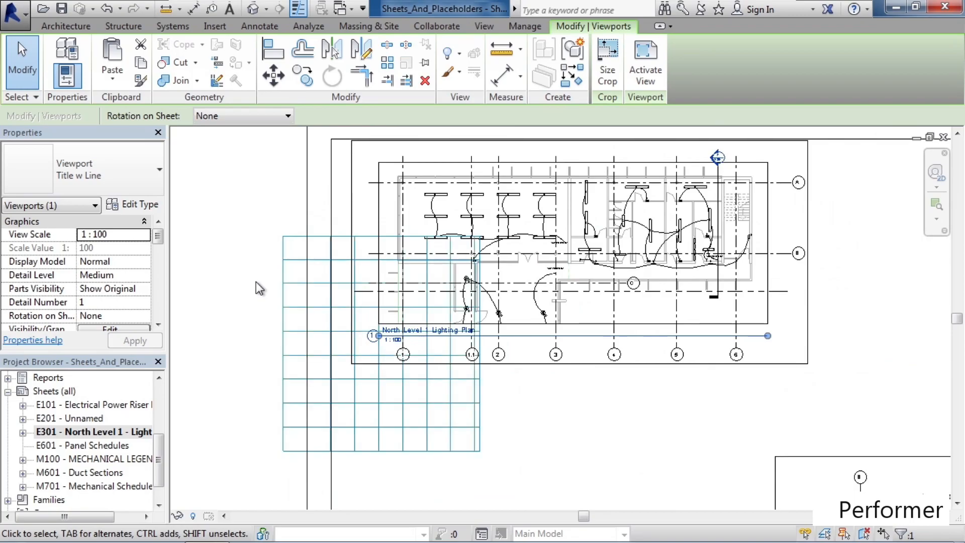
middle_click_drag(555, 453, 480, 334)
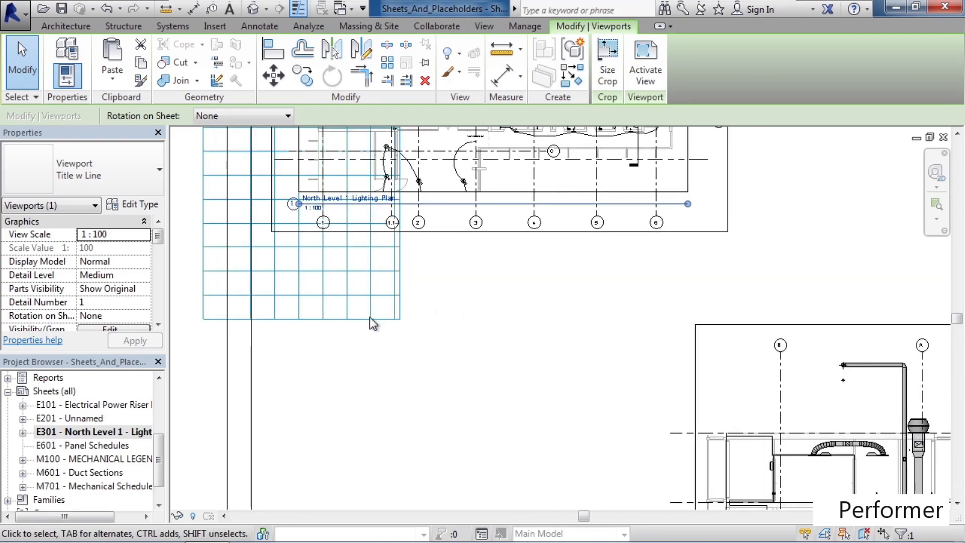
left_click(370, 320)
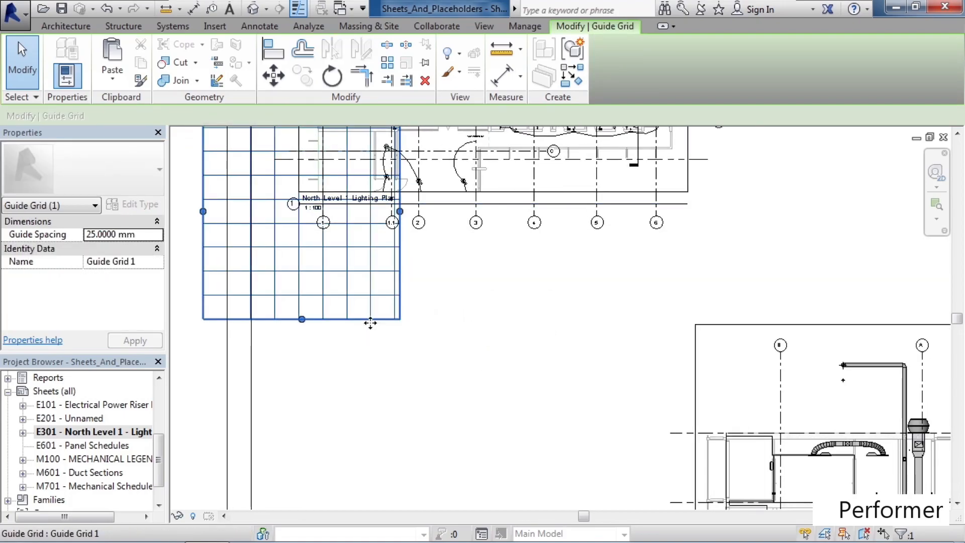
left_click_drag(366, 328, 797, 503)
middle_click_drag(704, 266, 445, 169)
left_click(626, 197)
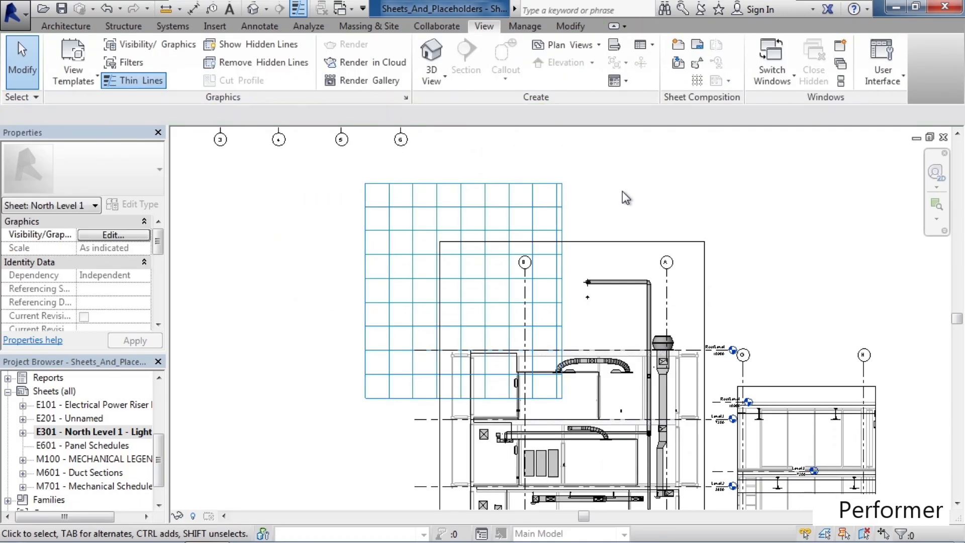
Move the Section 18 viewport so the intersection of gridline B and the roof level lands on a nearby guide grid intersection.
left_click(629, 246)
scroll(541, 356, "up", 1)
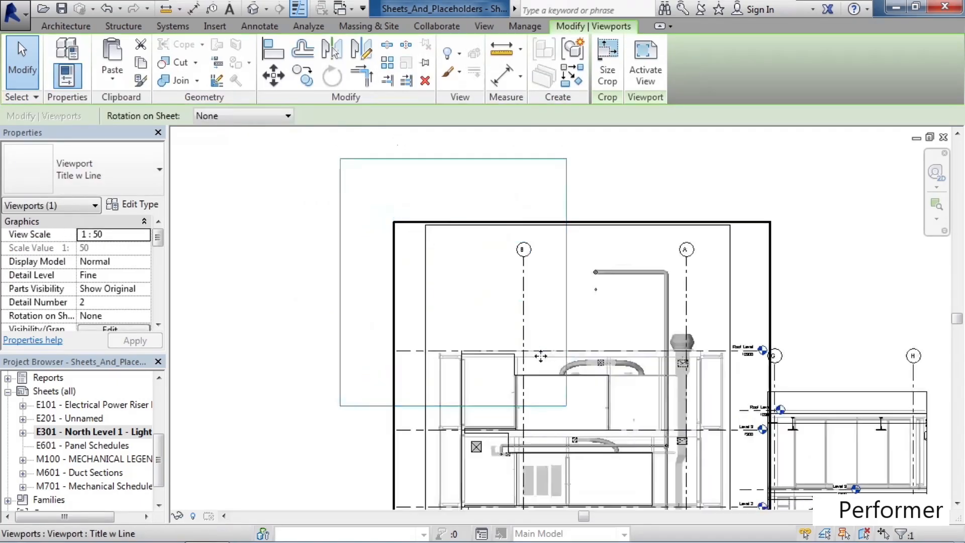
scroll(541, 356, "up", 3)
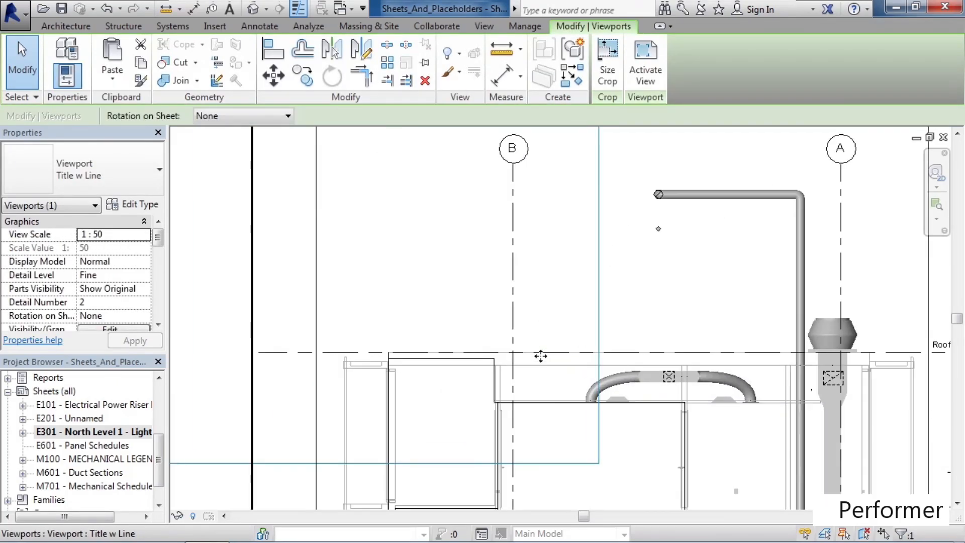
left_click(271, 78)
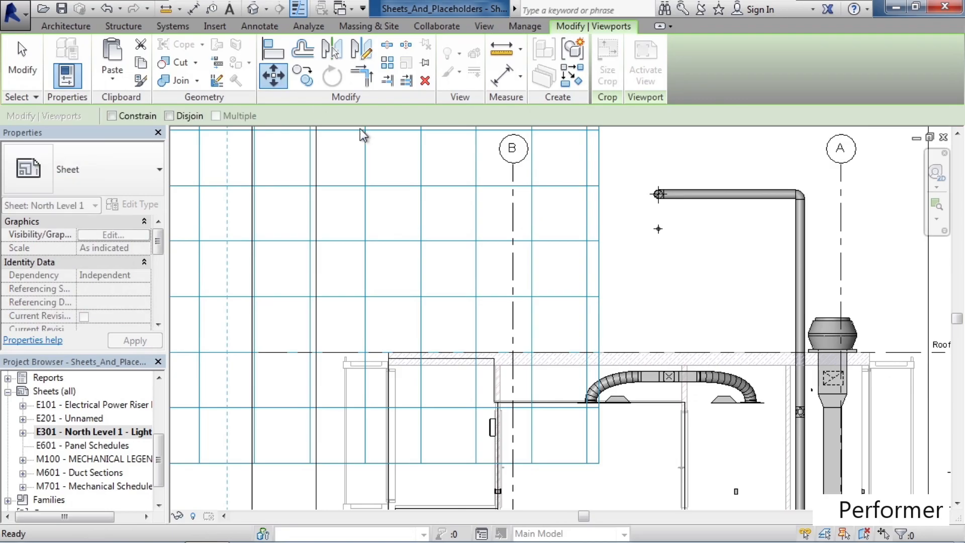
left_click(513, 352)
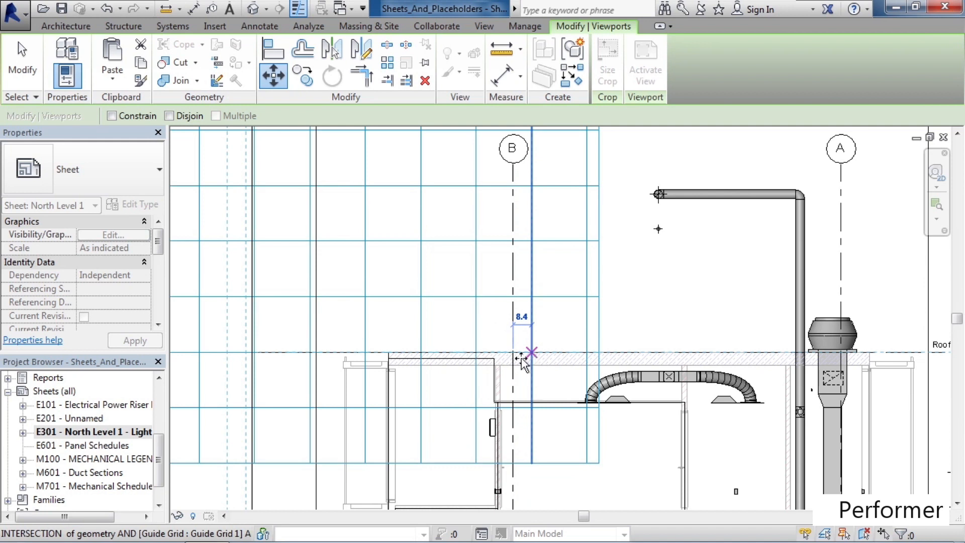
left_click(484, 359)
double_click(610, 320)
scroll(610, 321, "down", 5)
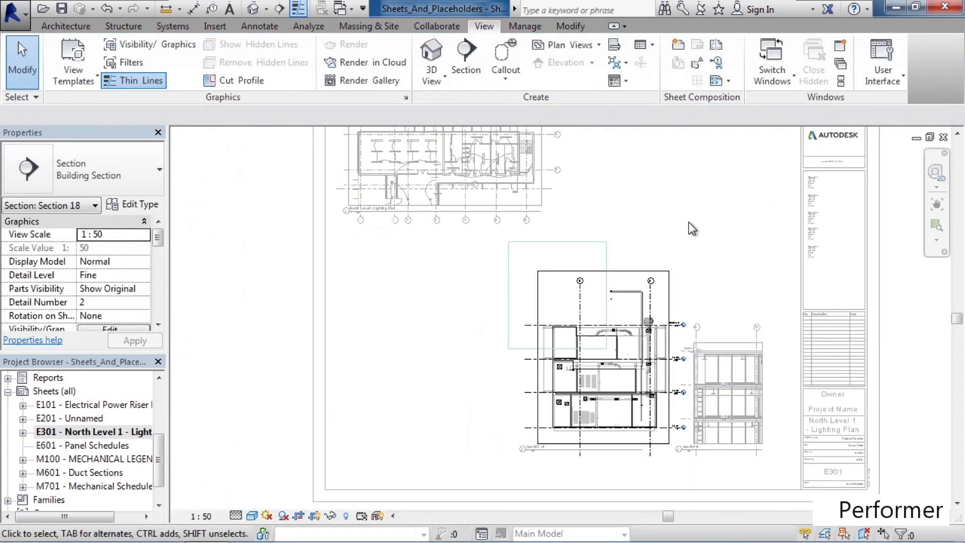
middle_click_drag(675, 191, 663, 245)
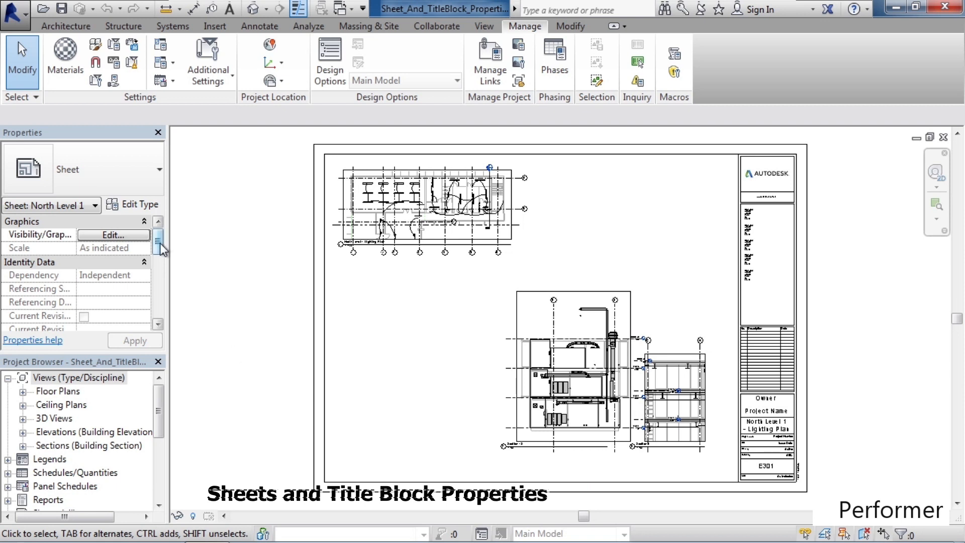
Examine the instance properties of sheet E301 and of its A0 metric title block.
mouse_move(160, 244)
left_mouse_down()
mouse_move(156, 324)
mouse_move(156, 236)
left_mouse_up()
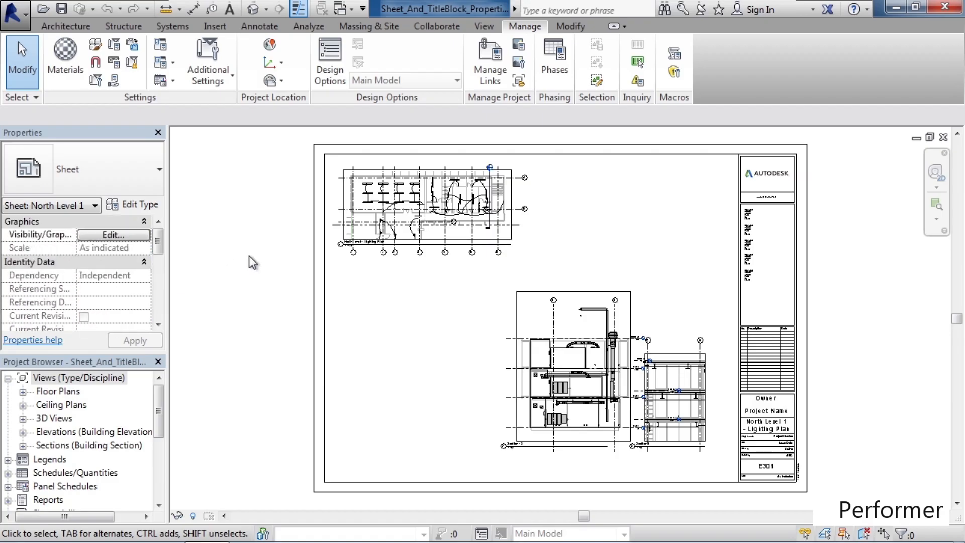
left_click(324, 285)
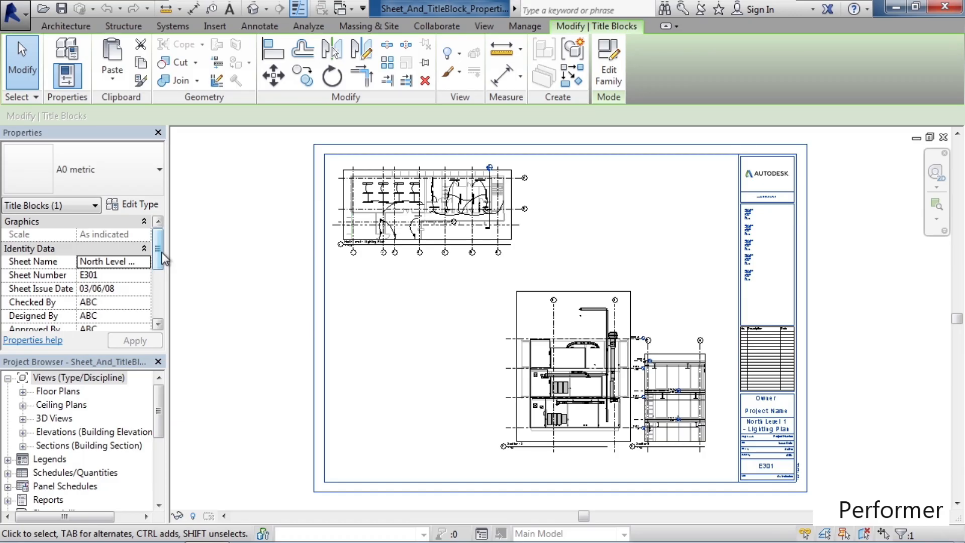
left_click_drag(161, 253, 164, 286)
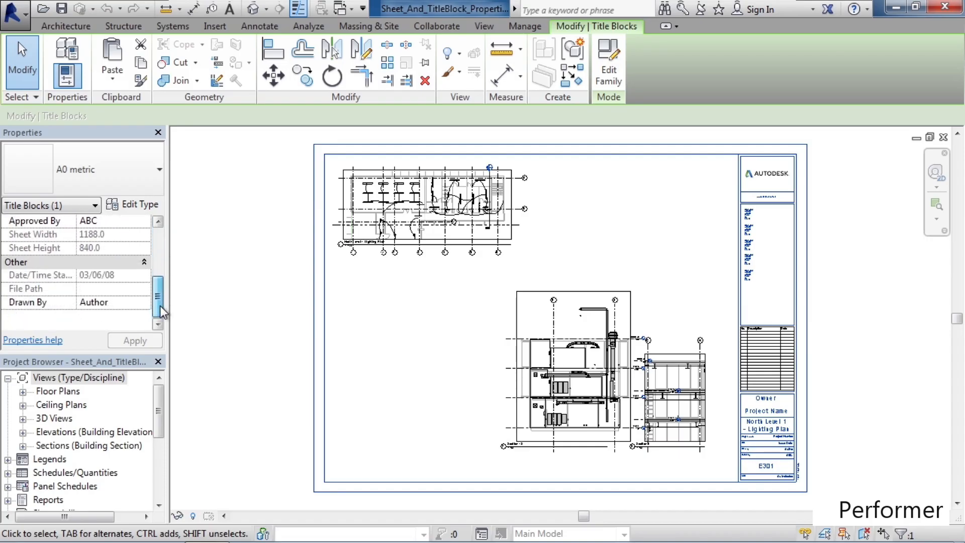
left_click(247, 328)
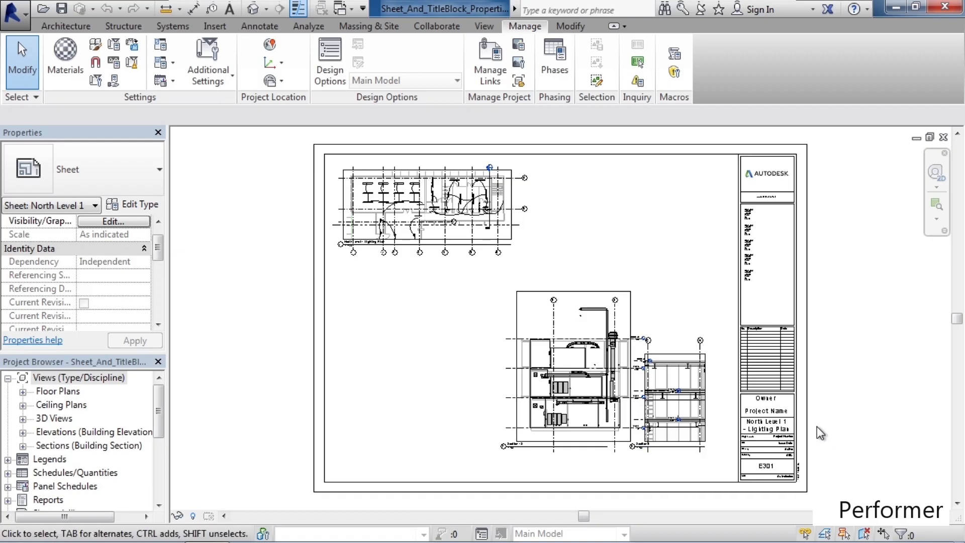
Open the A0 metric title block family for editing and bring its project labels into close view.
scroll(816, 426, "up", 2)
scroll(794, 432, "up", 2)
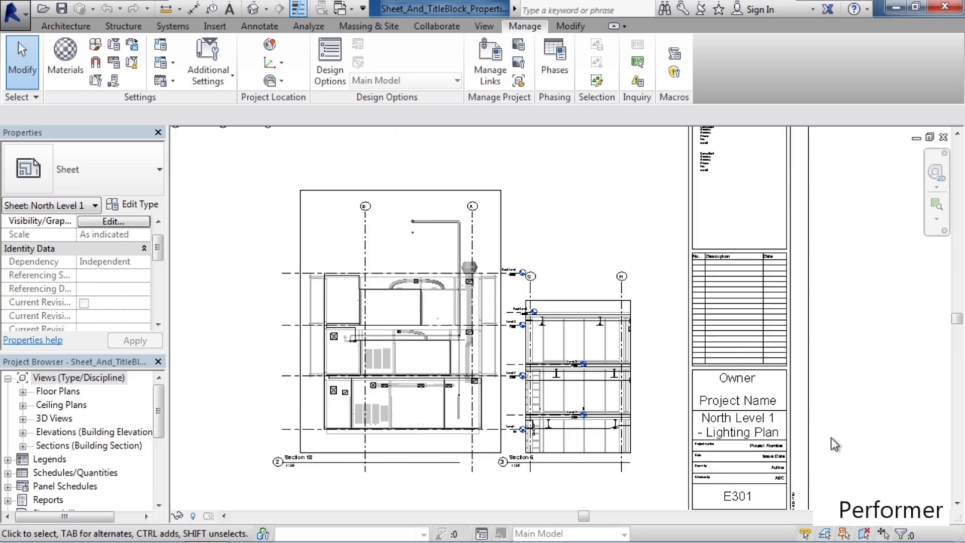
scroll(831, 438, "up", 1)
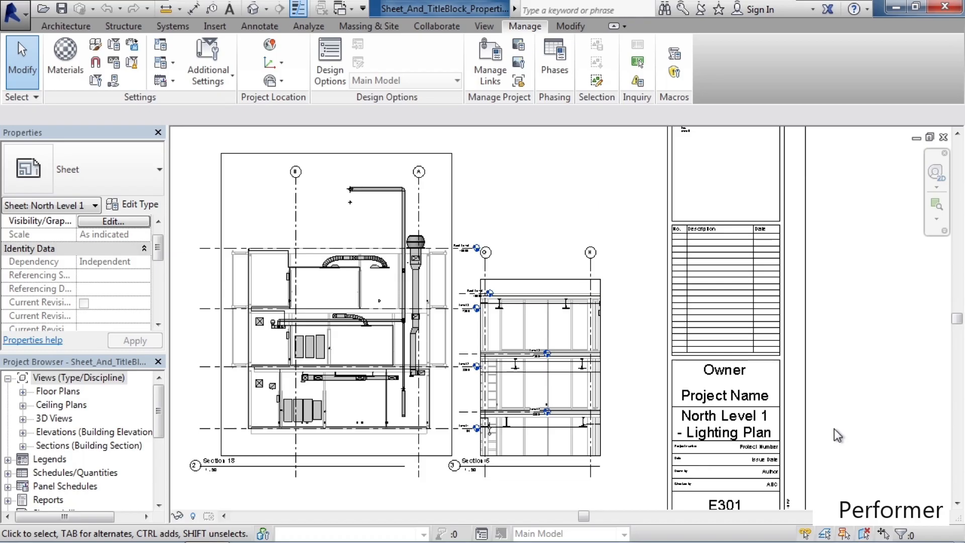
left_click(784, 399)
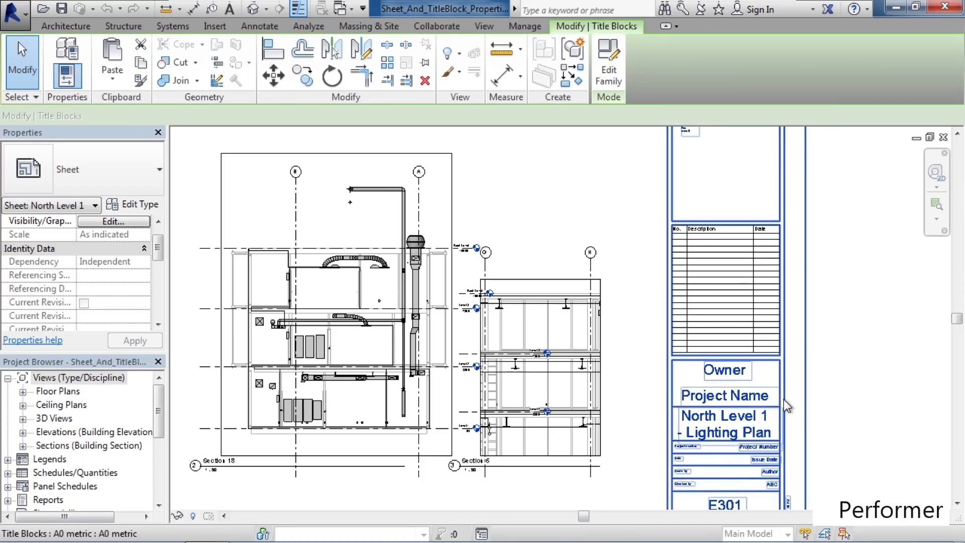
double_click(783, 399)
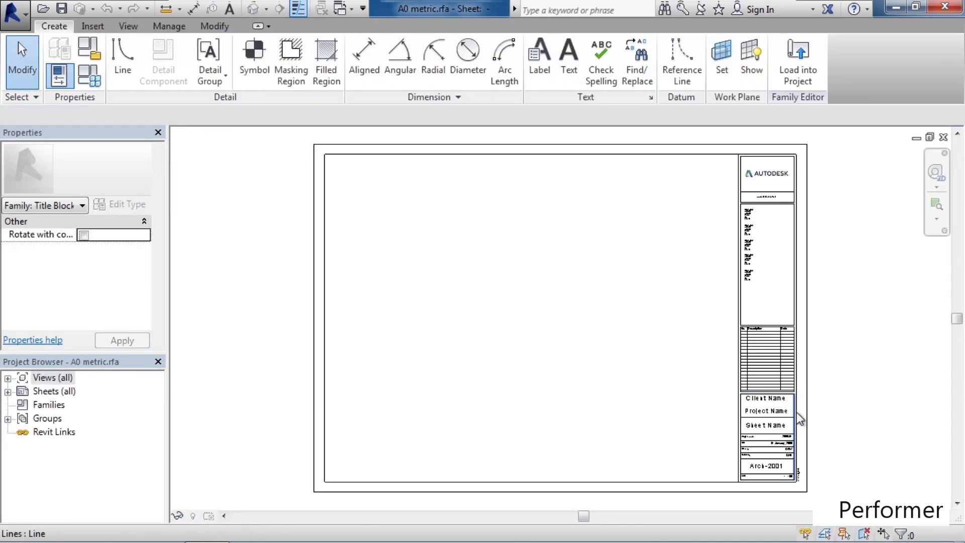
scroll(797, 416, "up", 4)
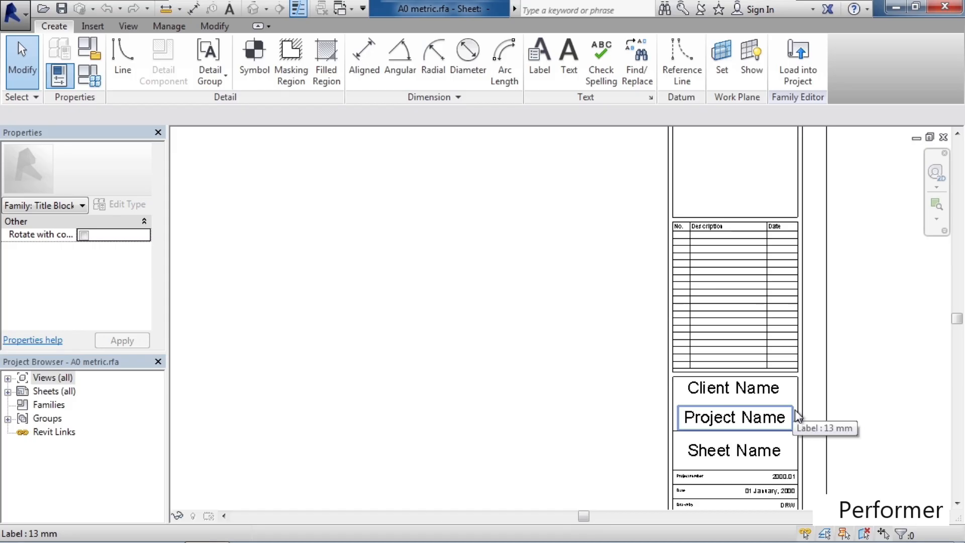
Inspect the parameters of the Client Name label and close the title block family without saving.
left_click(758, 394)
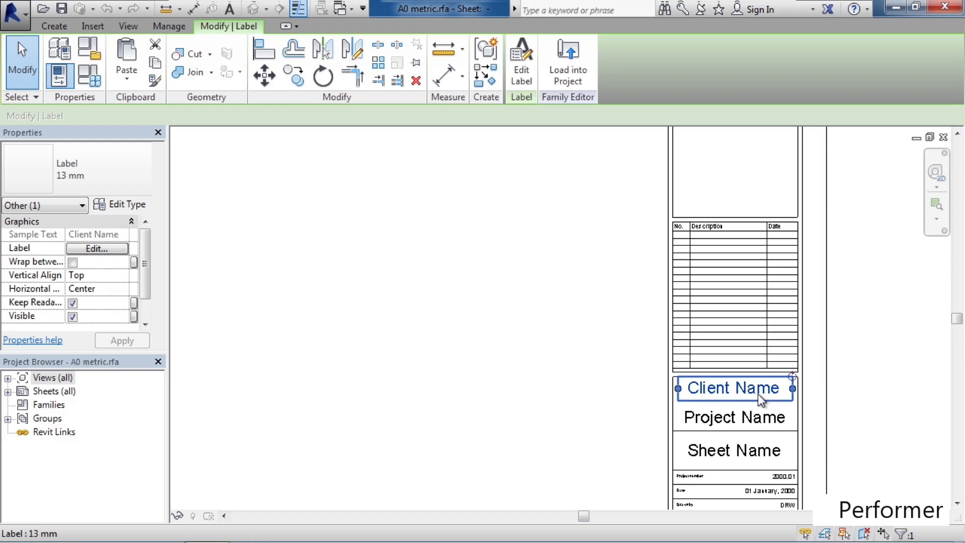
left_click(523, 83)
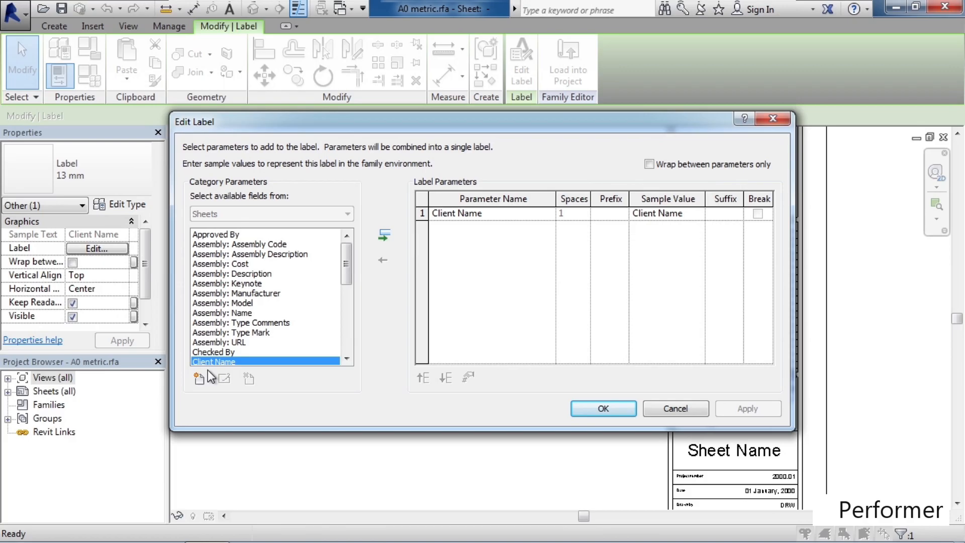
left_click(594, 406)
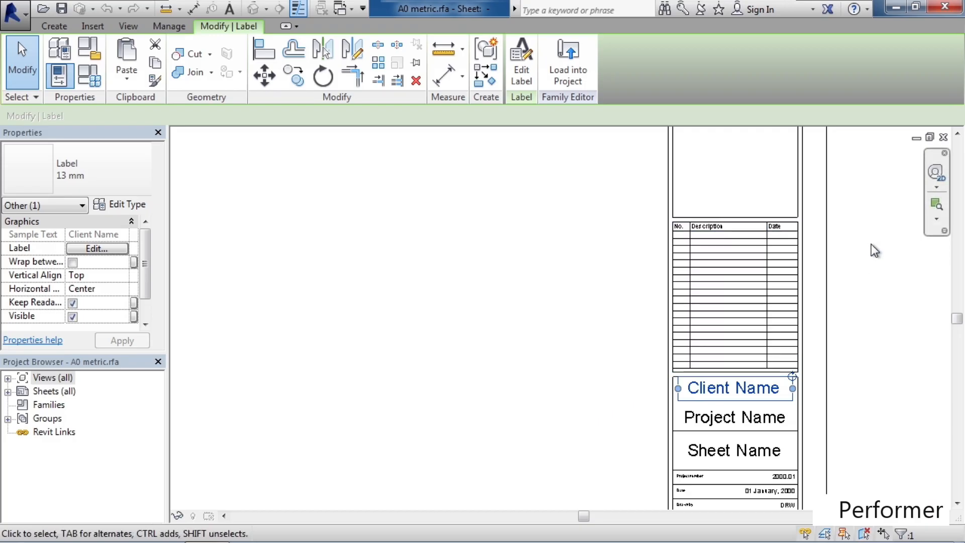
left_click(945, 140)
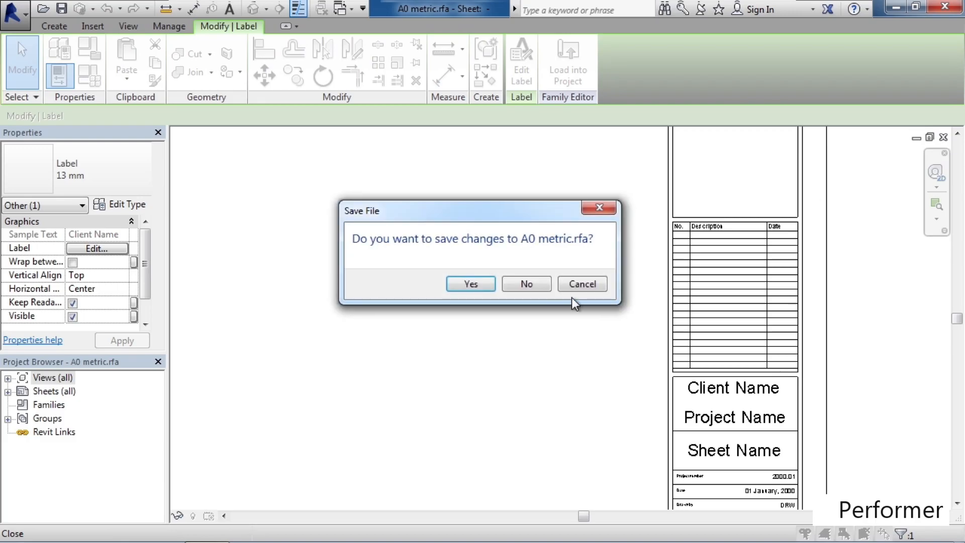
left_click(532, 290)
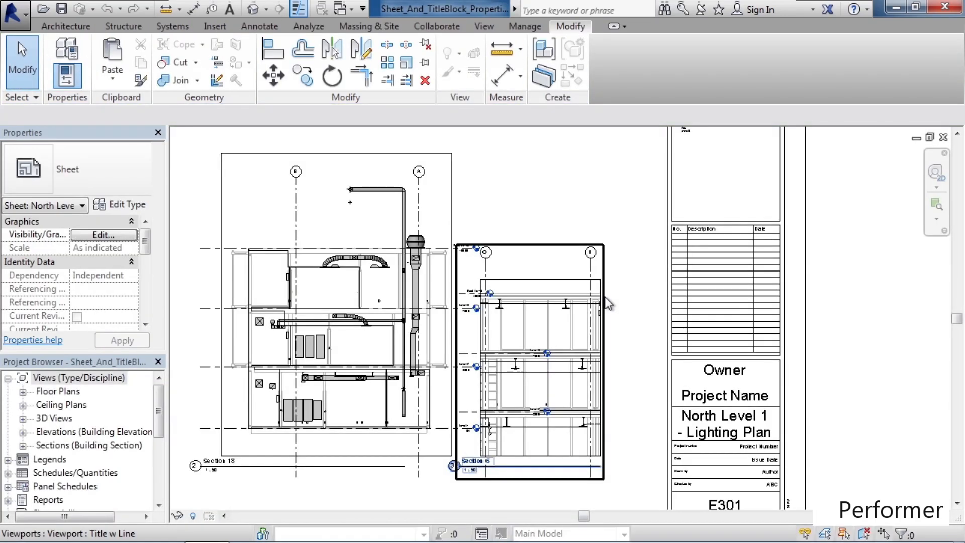
left_click(619, 295)
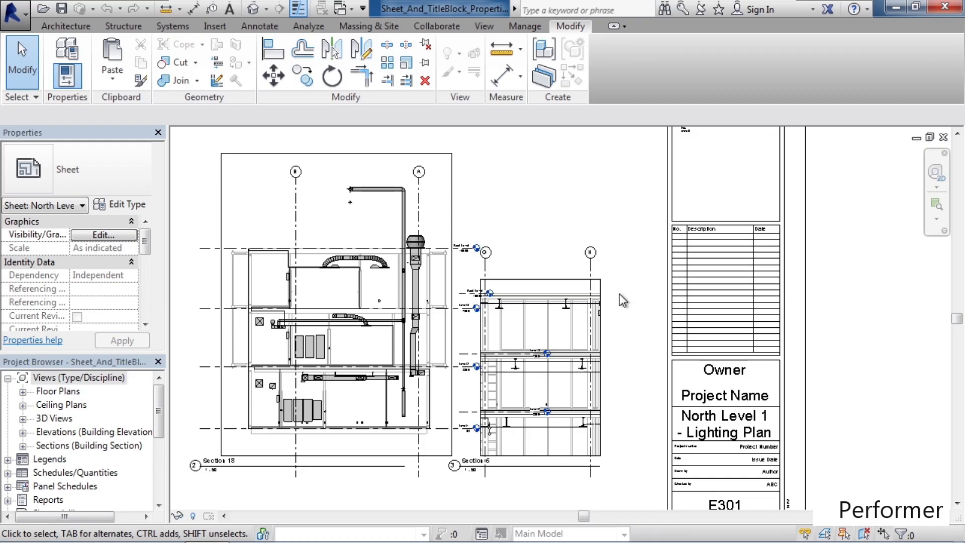
Enter the client's name as the Client Name in the project information.
left_click(525, 30)
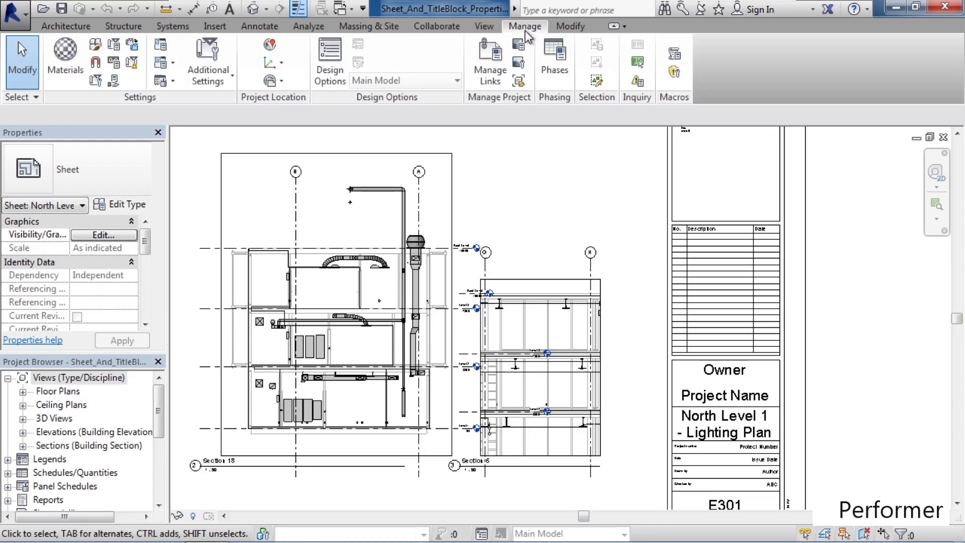
left_click(95, 82)
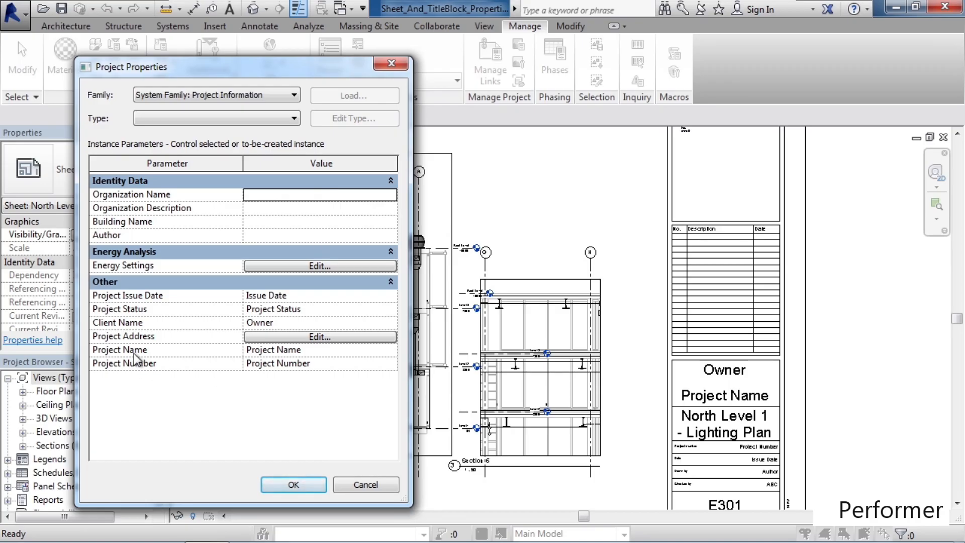
left_click(294, 326)
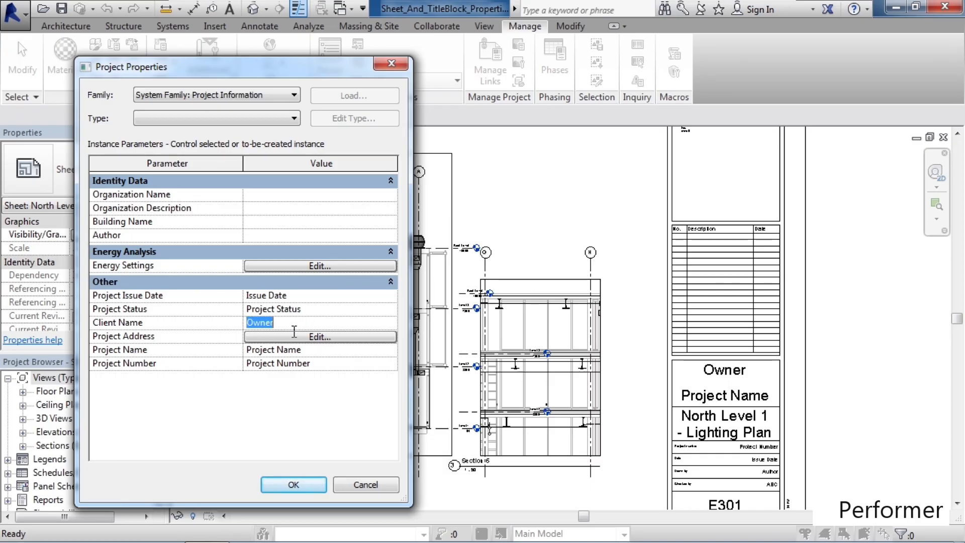
type("Tim")
Set the Project Name to ABC and the Project Number to 123, and apply the project information.
left_click(291, 350)
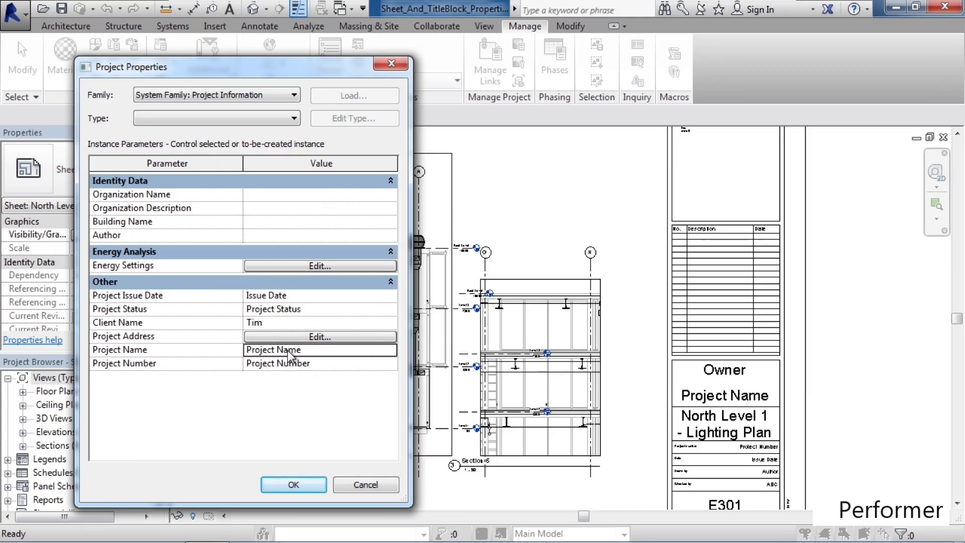
left_click_drag(314, 354, 209, 355)
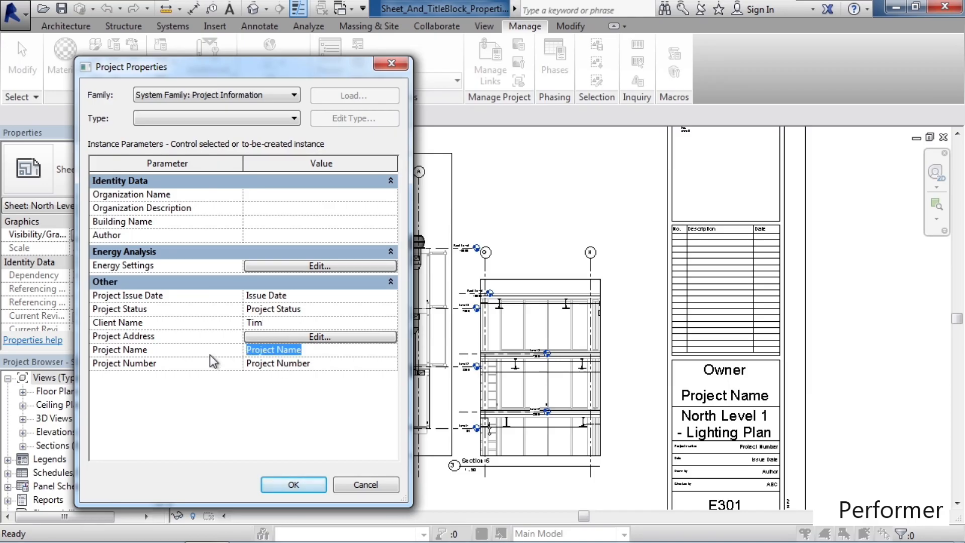
type("ABC")
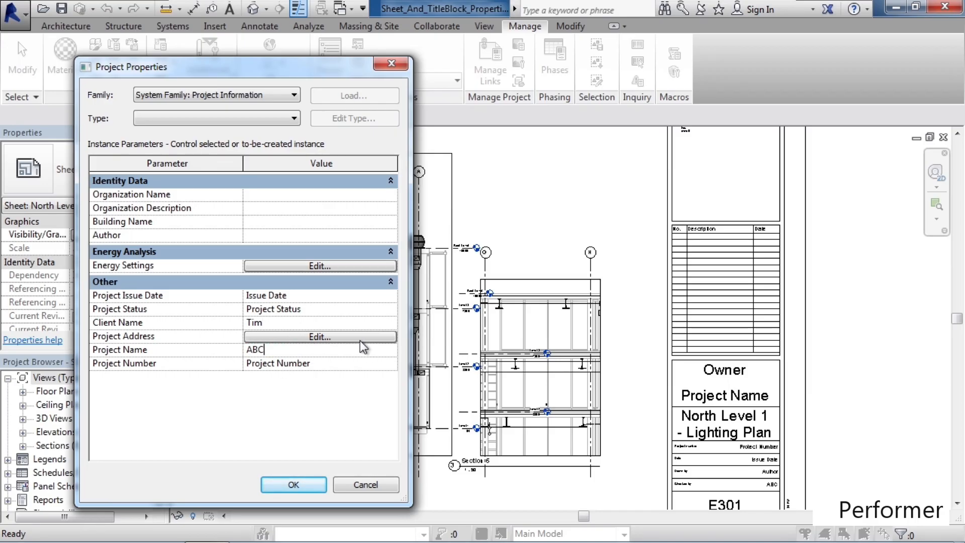
left_click(329, 364)
type("123")
left_click(319, 485)
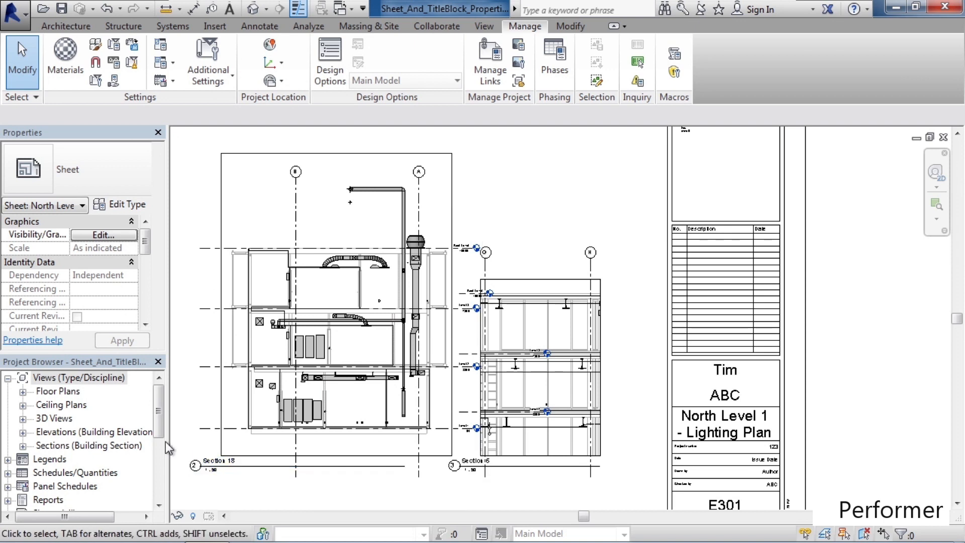
Open sheet E101 - Electrical Power Riser Diagram and sheet E601 - Panel Schedules to check their title block information.
left_click_drag(160, 434, 163, 465)
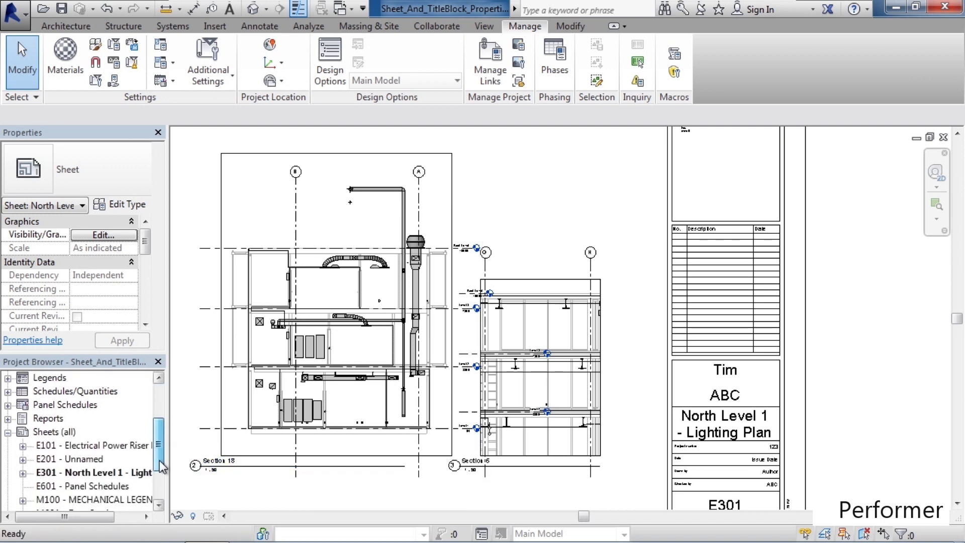
double_click(109, 446)
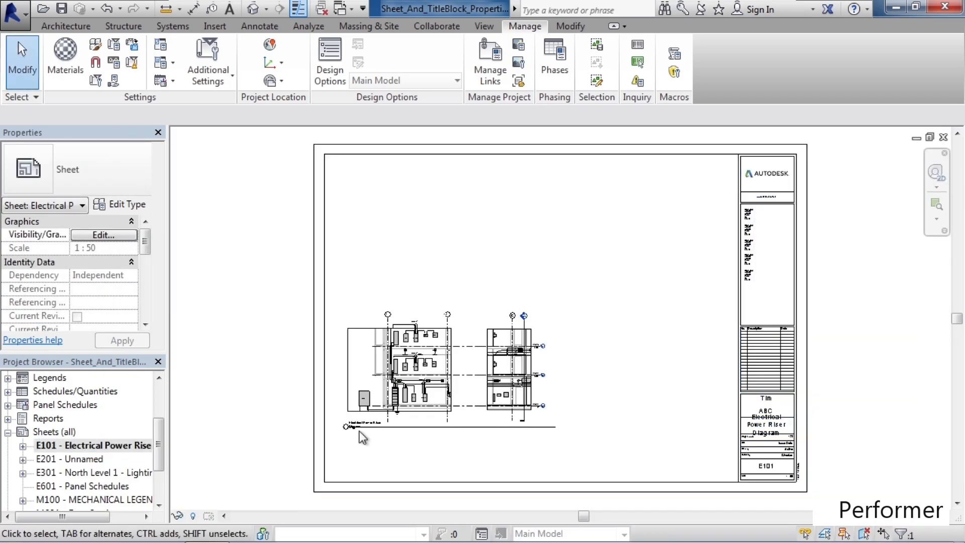
double_click(83, 486)
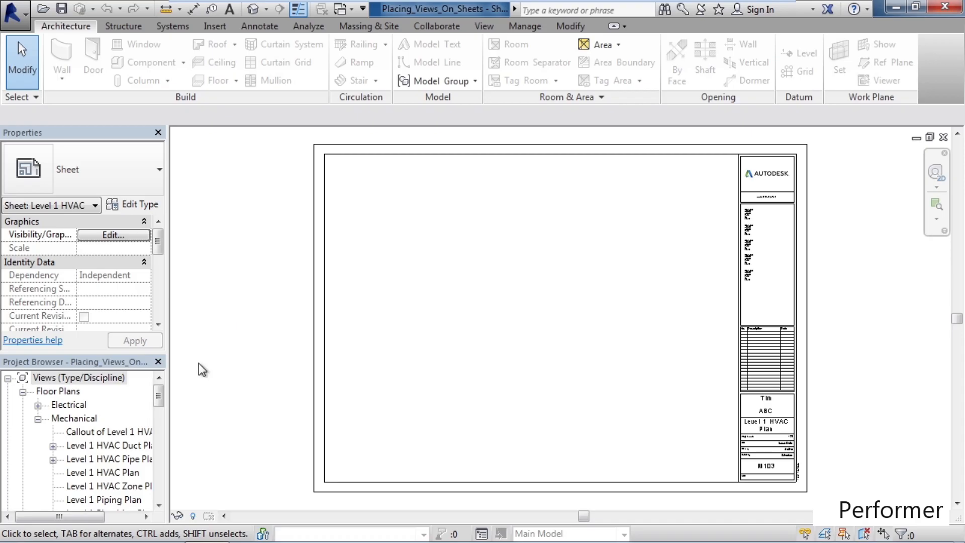
Place the North Level 1 HVAC Plan view in the upper-left area of sheet M103.
left_click_drag(159, 397, 168, 438)
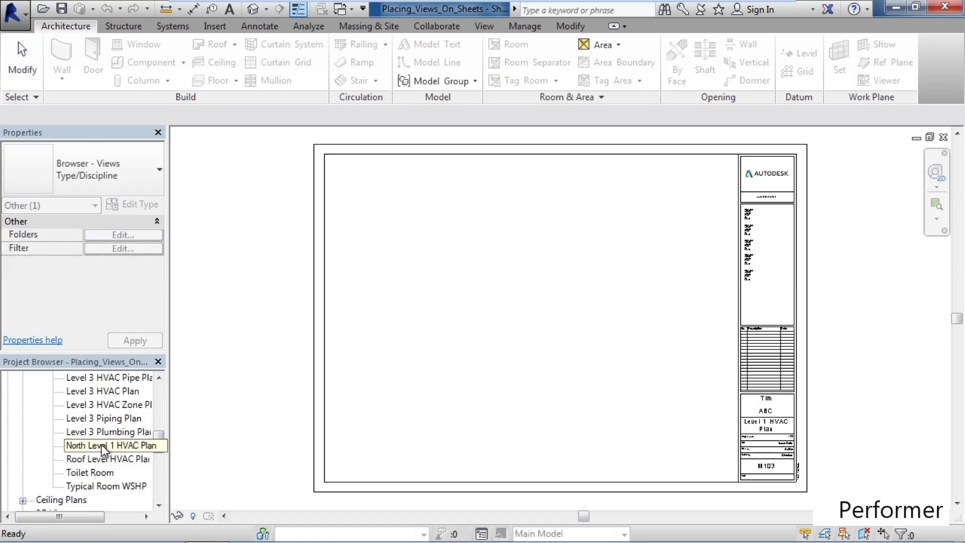
left_click(102, 445)
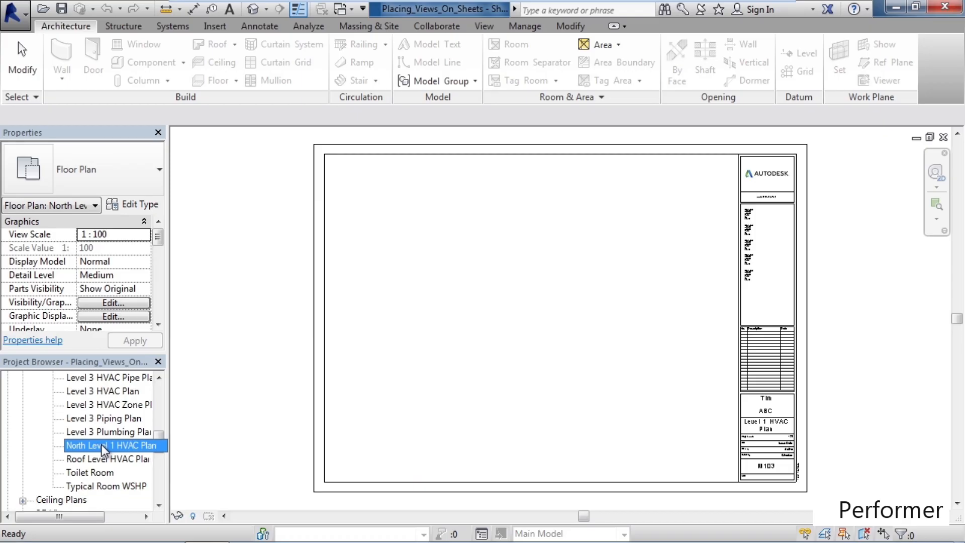
left_click_drag(101, 445, 546, 308)
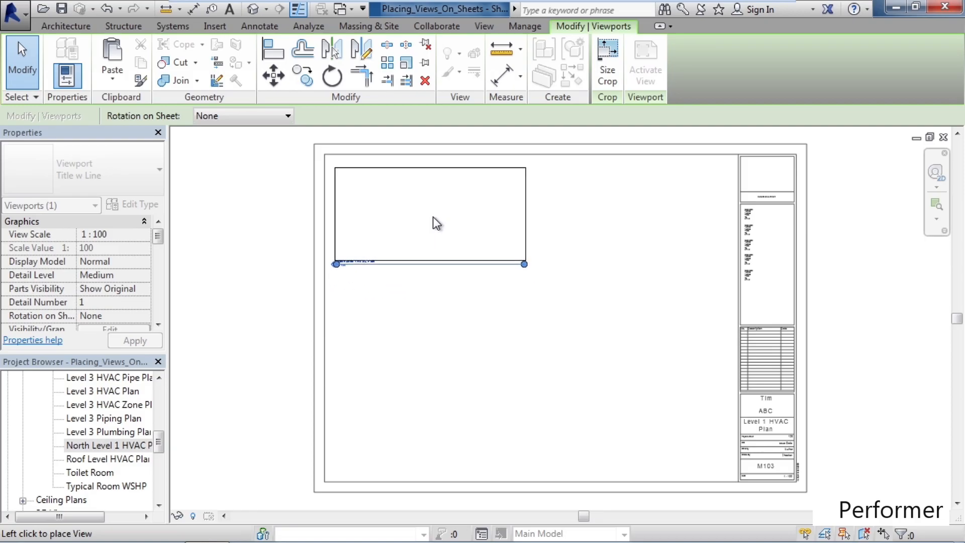
left_click(433, 217)
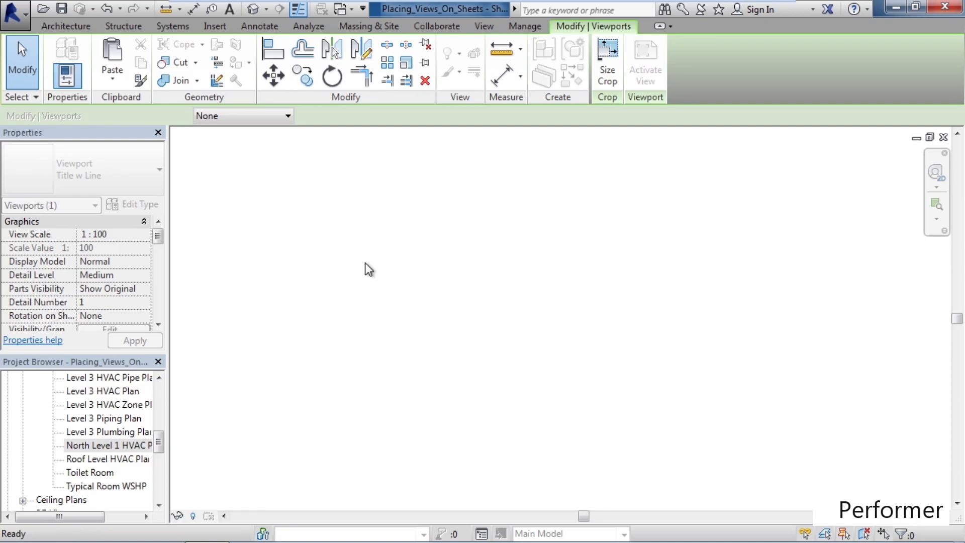
Place the Typical Room WSHP mechanical section in the lower-left area of sheet M103, aligned with the plan view's title above.
left_click(271, 328)
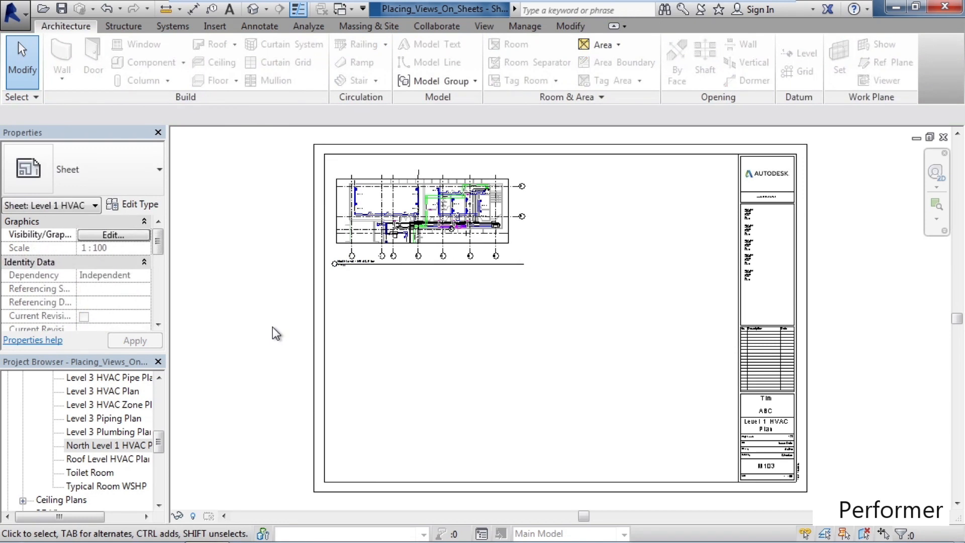
left_click_drag(161, 442, 165, 457)
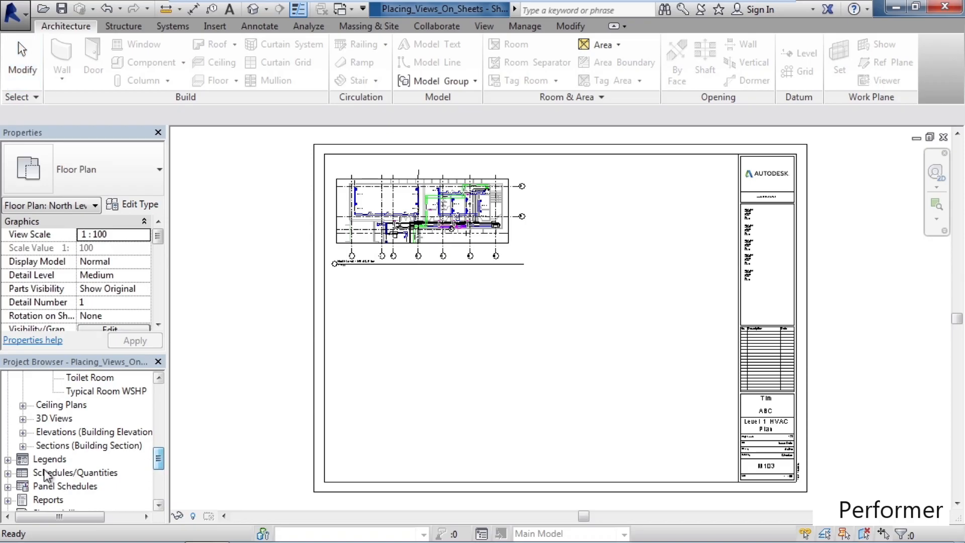
left_click(23, 446)
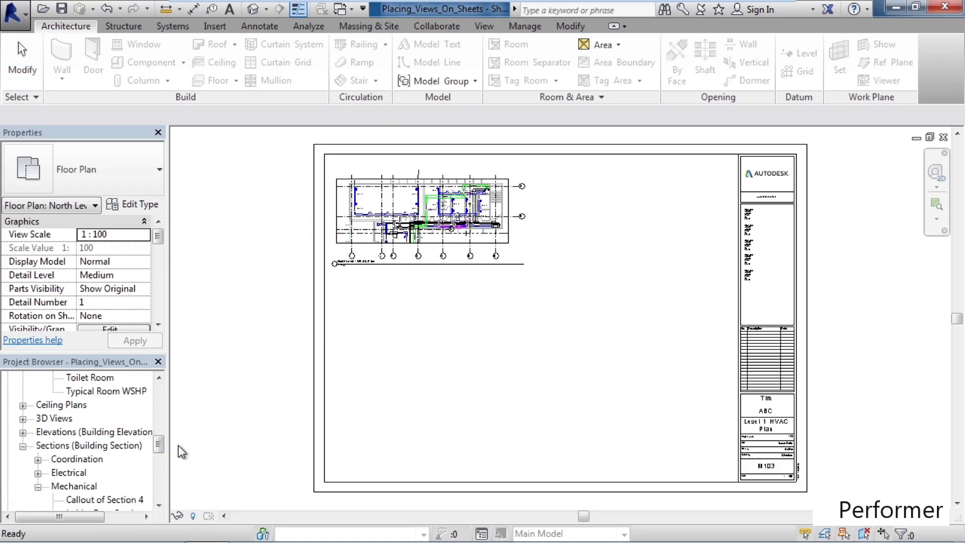
left_click_drag(163, 445, 158, 468)
left_click(106, 447)
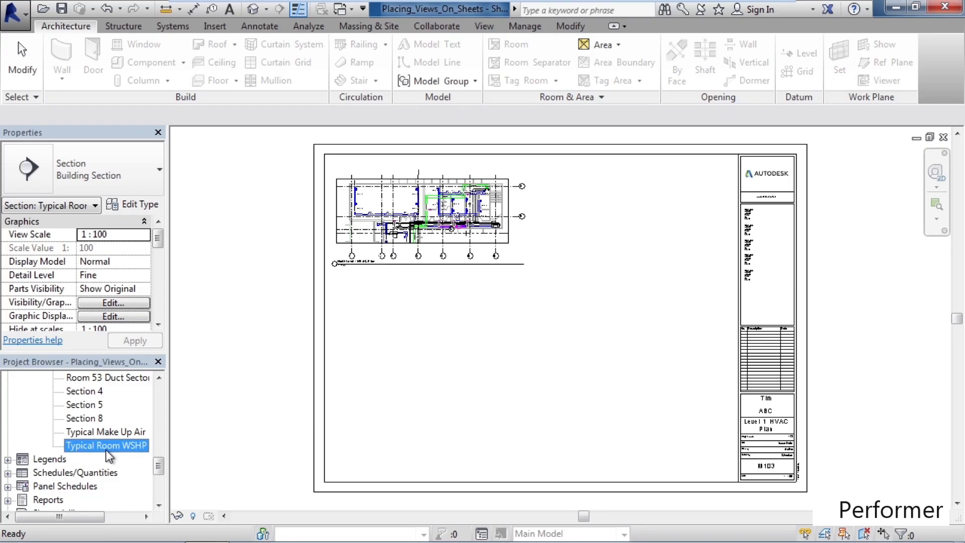
left_click_drag(106, 450, 456, 389)
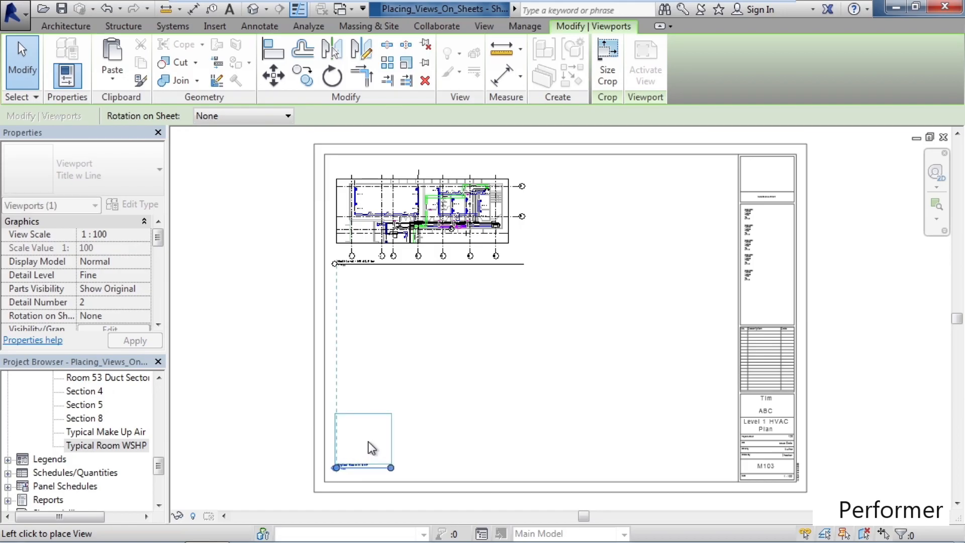
left_click(368, 442)
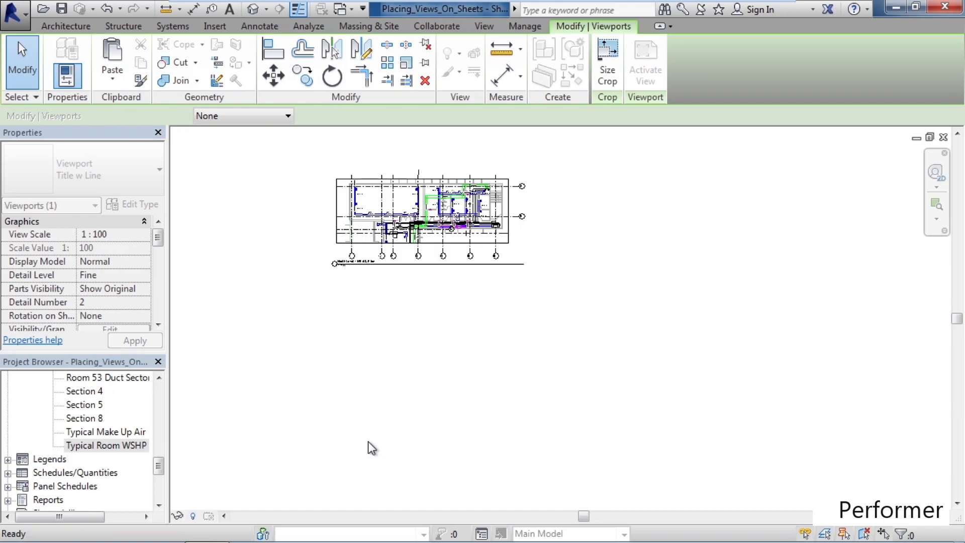
left_click(241, 333)
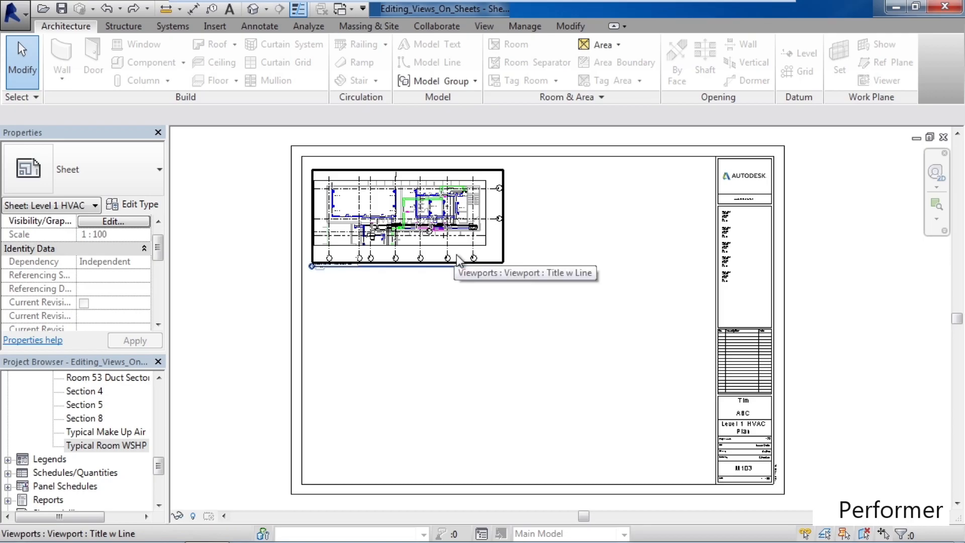
Set the HVAC plan viewport's view scale to 1:50 and move the viewport down inside the sheet border.
left_click(496, 254)
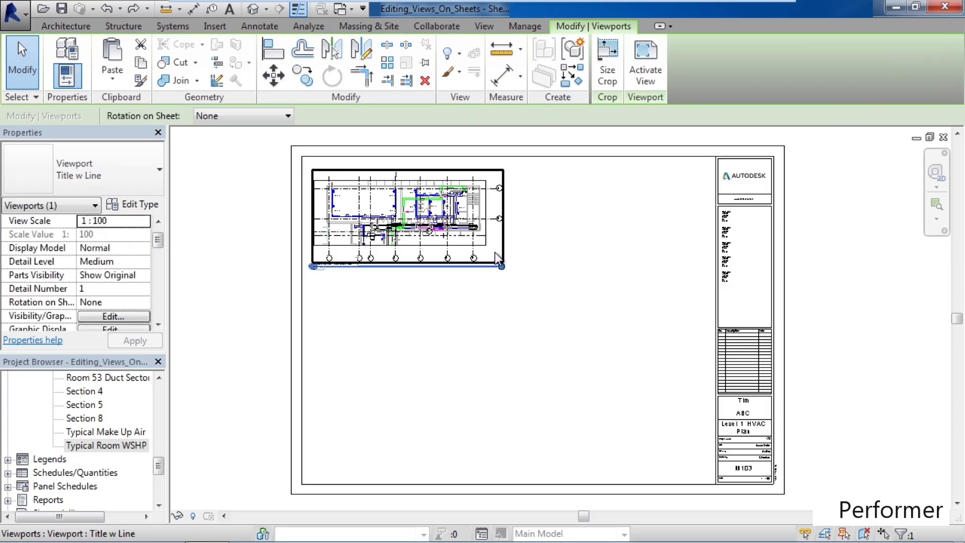
mouse_move(513, 246)
left_mouse_down()
mouse_move(581, 267)
mouse_move(523, 302)
mouse_move(508, 243)
left_mouse_up()
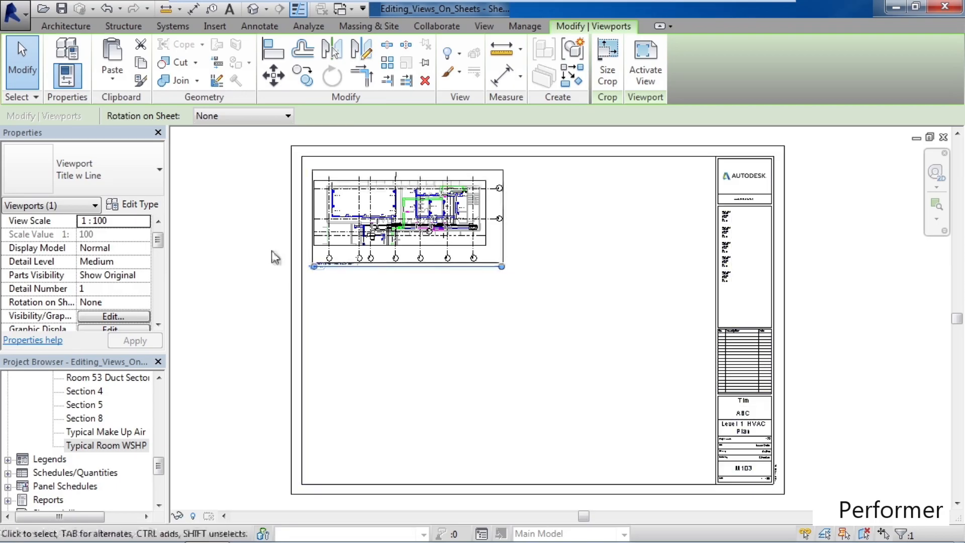
left_click(112, 224)
left_click(144, 221)
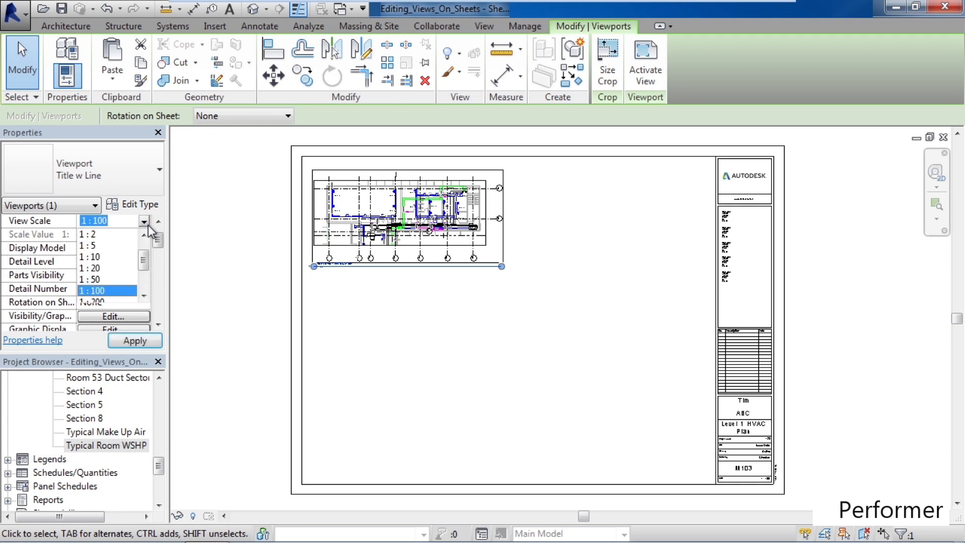
left_click(112, 280)
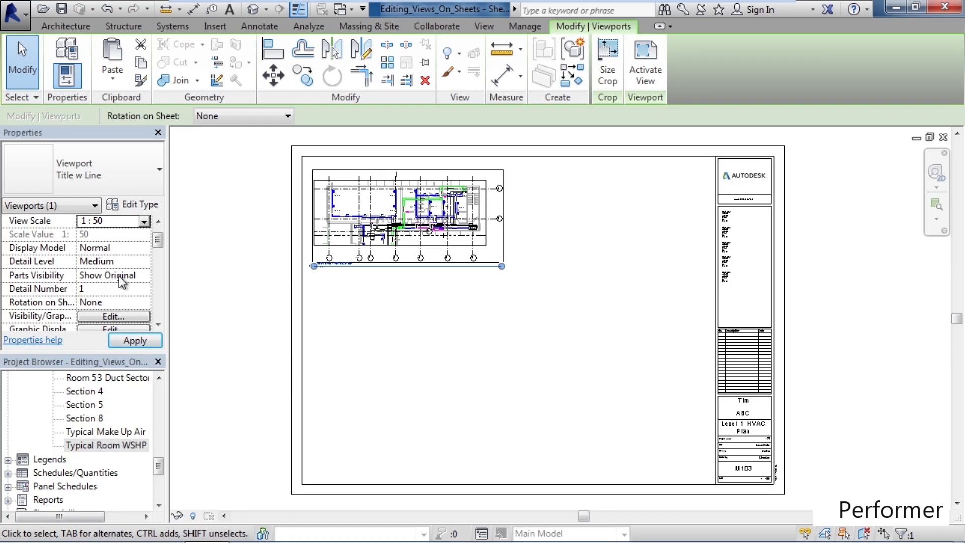
mouse_move(159, 243)
left_mouse_down()
mouse_move(163, 313)
mouse_move(160, 238)
left_mouse_up()
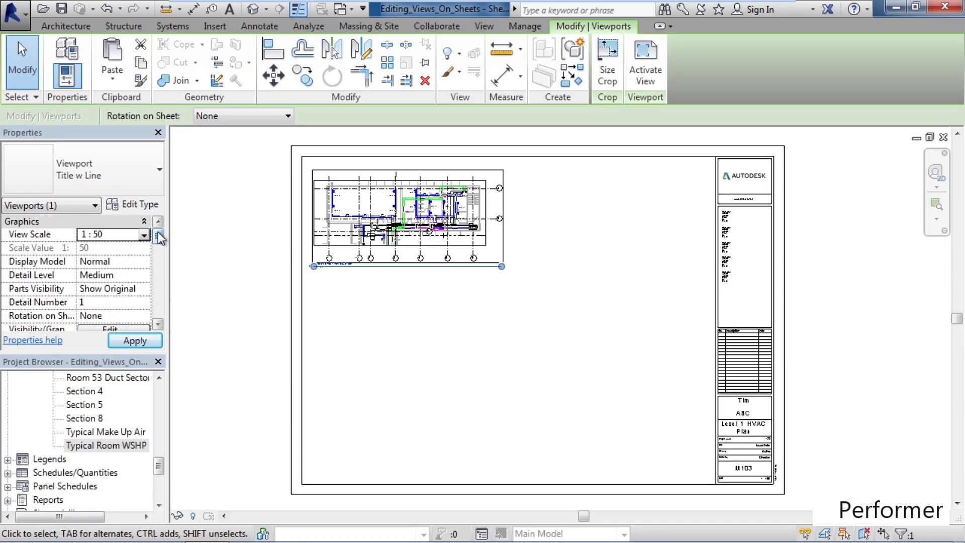
left_click(143, 342)
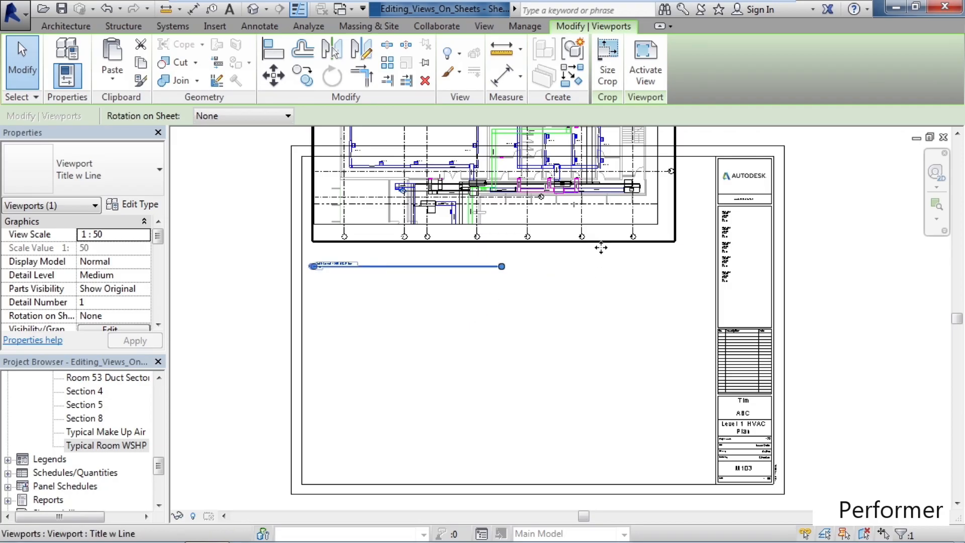
left_click_drag(601, 254, 599, 334)
left_click(484, 406)
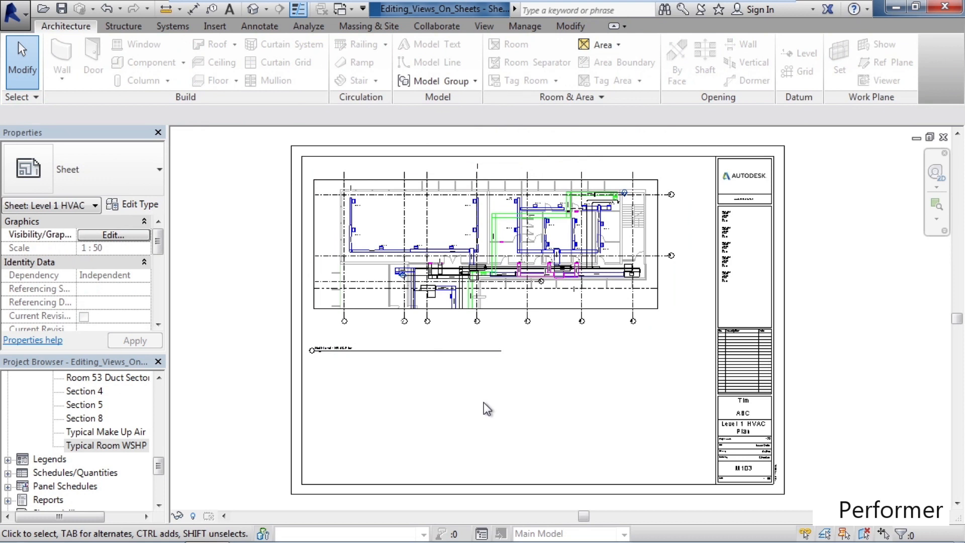
Extend the HVAC plan's viewport title line to about the width of the enlarged plan.
left_click(459, 355)
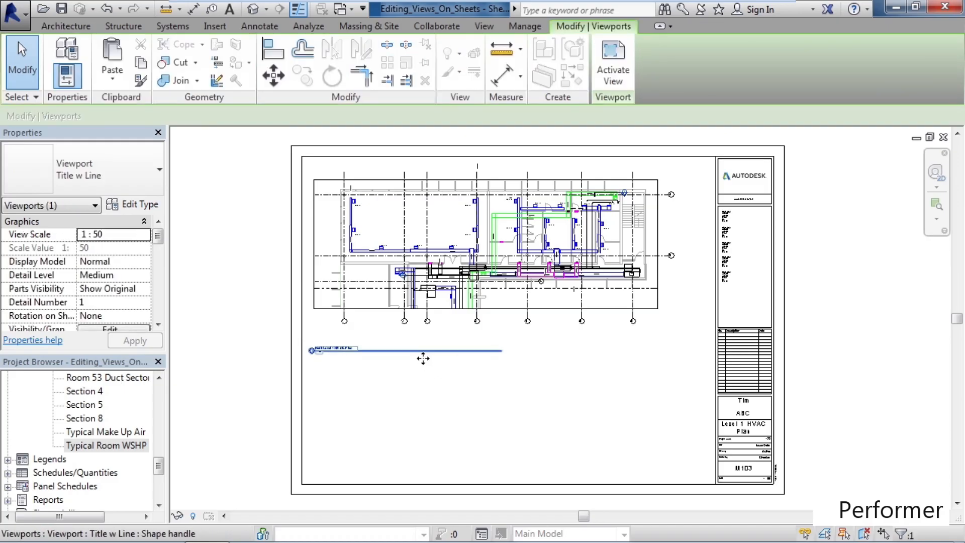
mouse_move(423, 368)
left_mouse_down()
mouse_move(424, 394)
mouse_move(421, 359)
left_mouse_up()
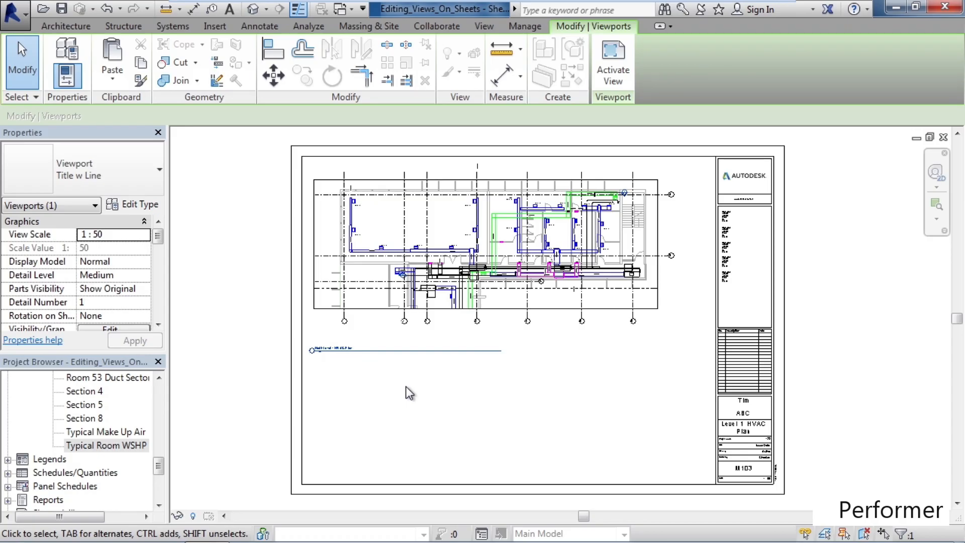
left_click(530, 321)
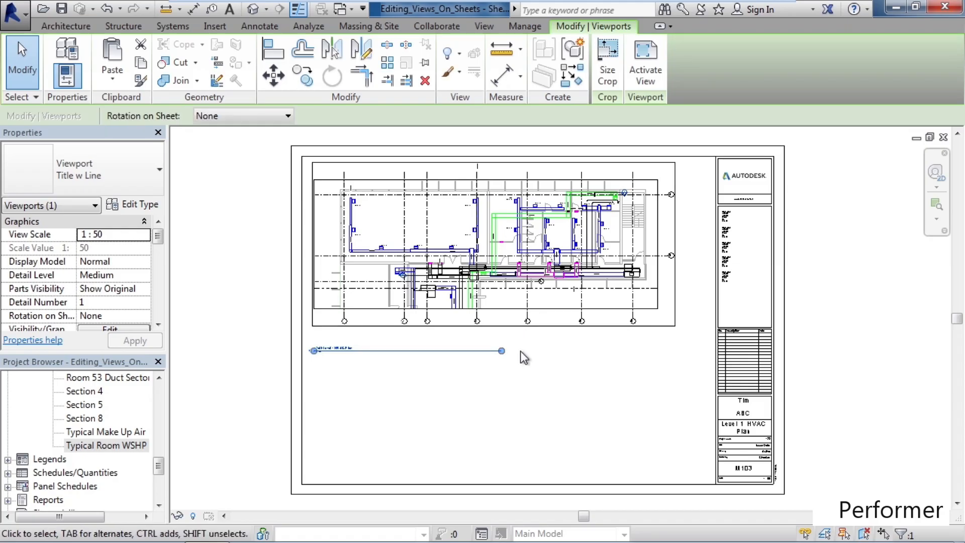
left_click_drag(504, 354, 661, 354)
left_click(391, 406)
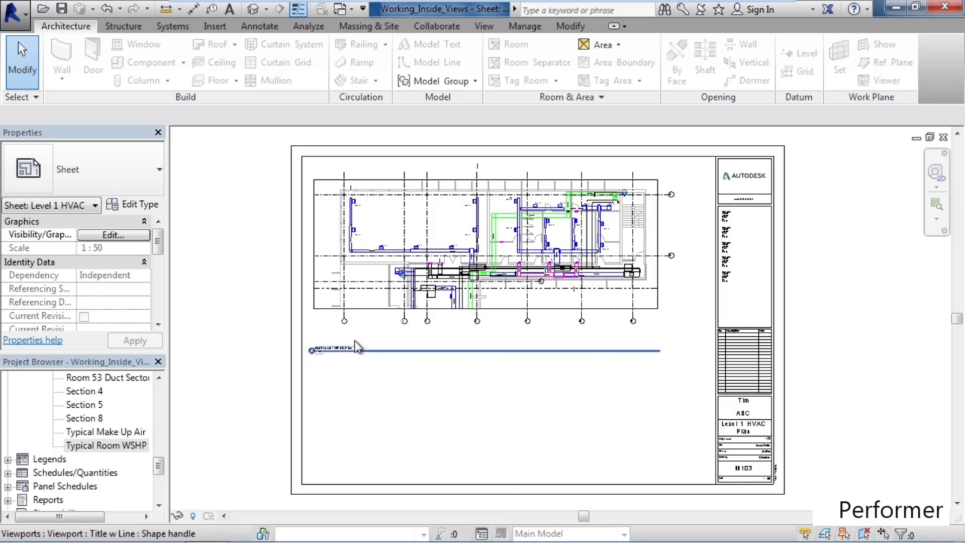
Activate the HVAC plan viewport on sheet M103 to work inside the view, and deactivate it.
left_click(387, 311)
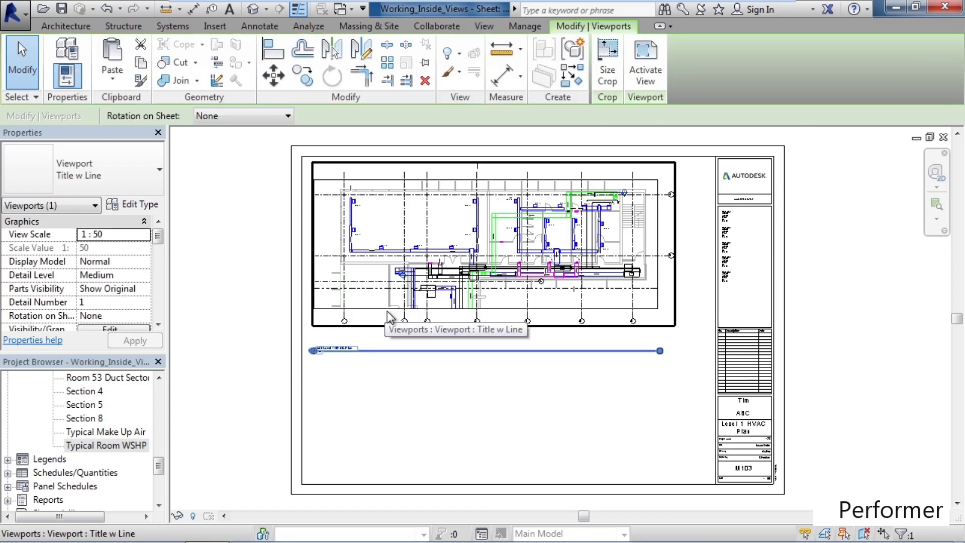
left_click(645, 74)
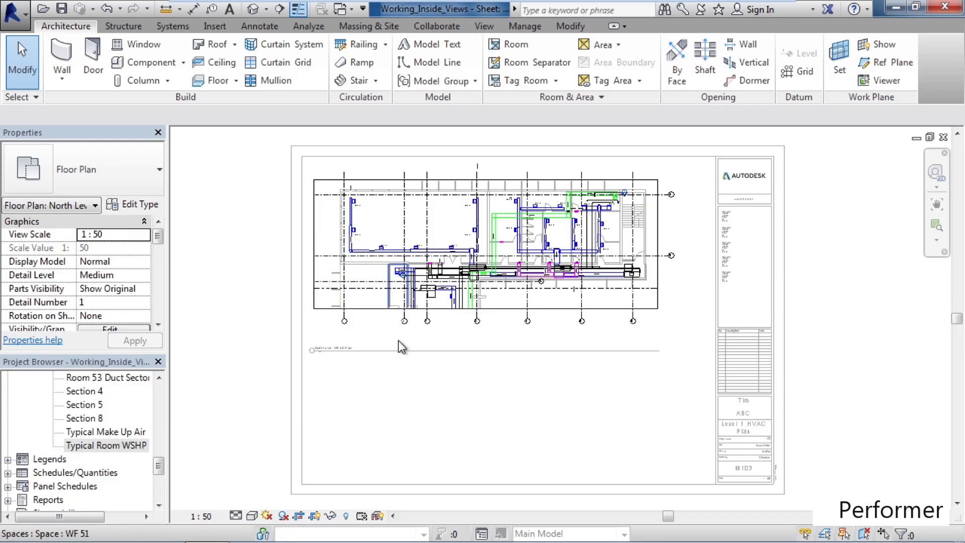
left_click(413, 370)
right_click(413, 369)
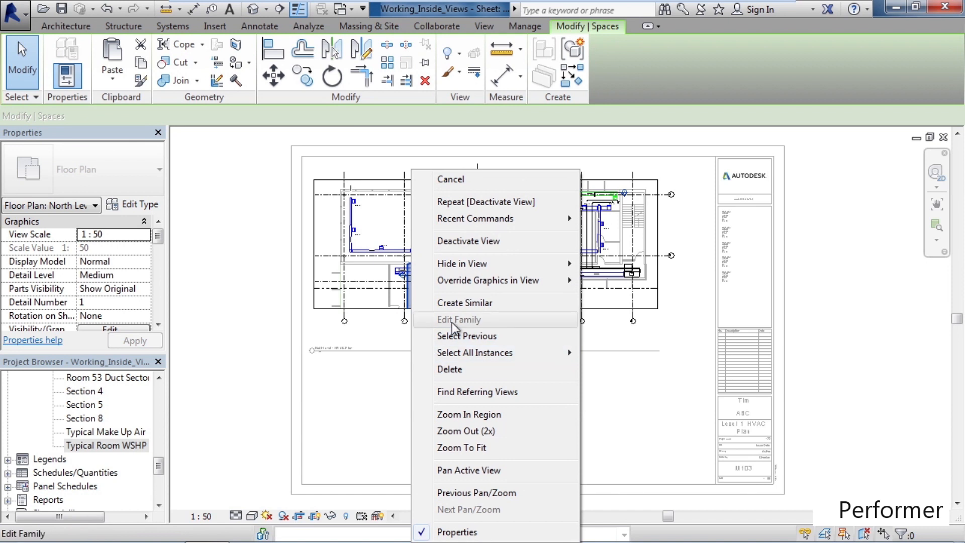
left_click(454, 249)
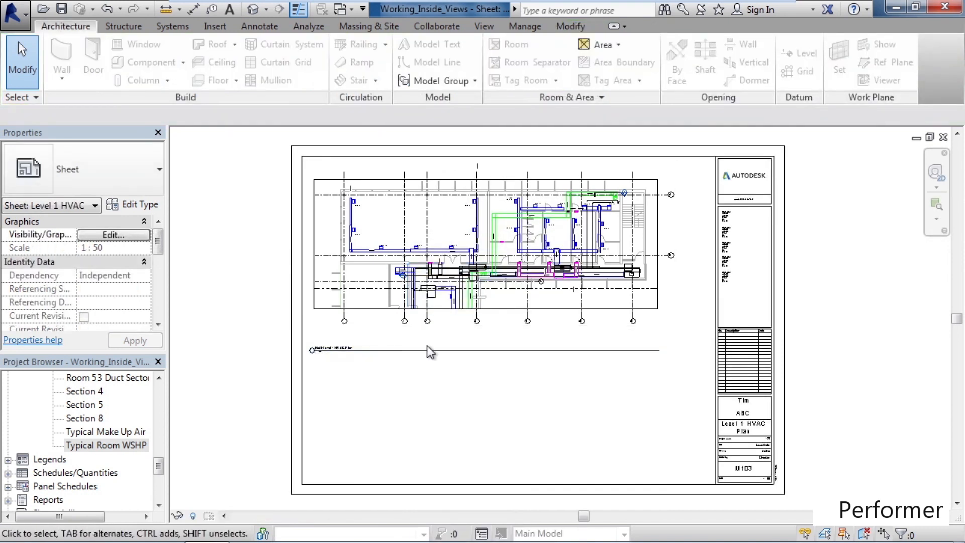
Reactivate the HVAC plan view directly from the sheet and return to the sheet by deactivating it.
double_click(393, 299)
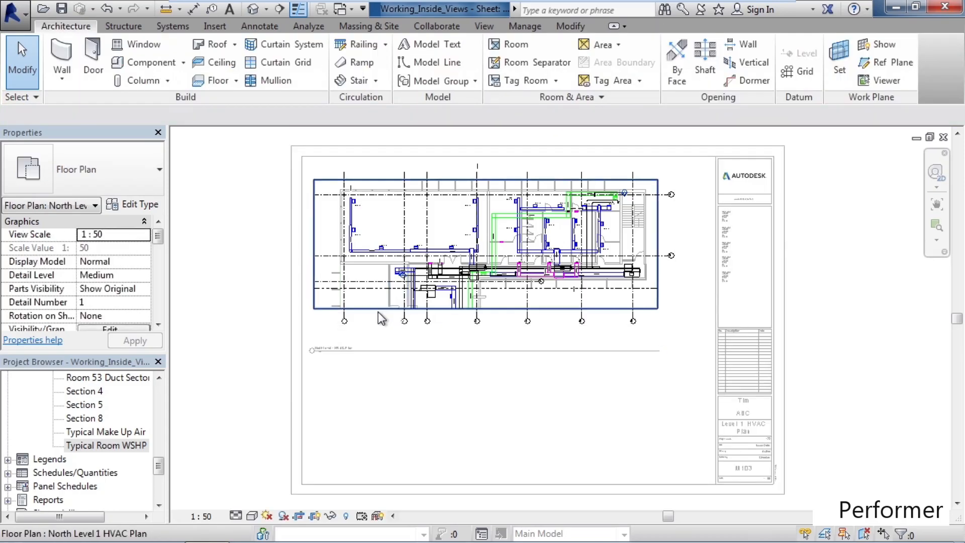
right_click(397, 370)
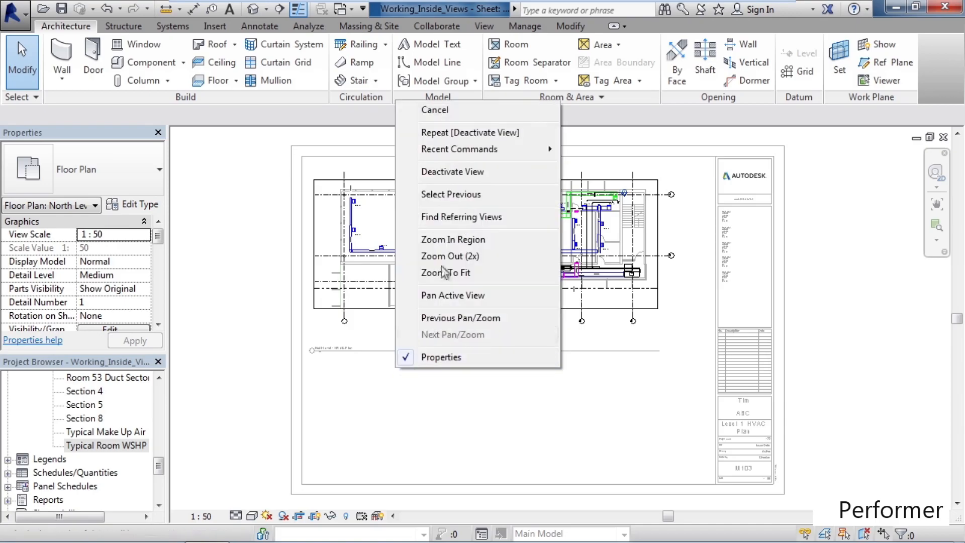
left_click(445, 174)
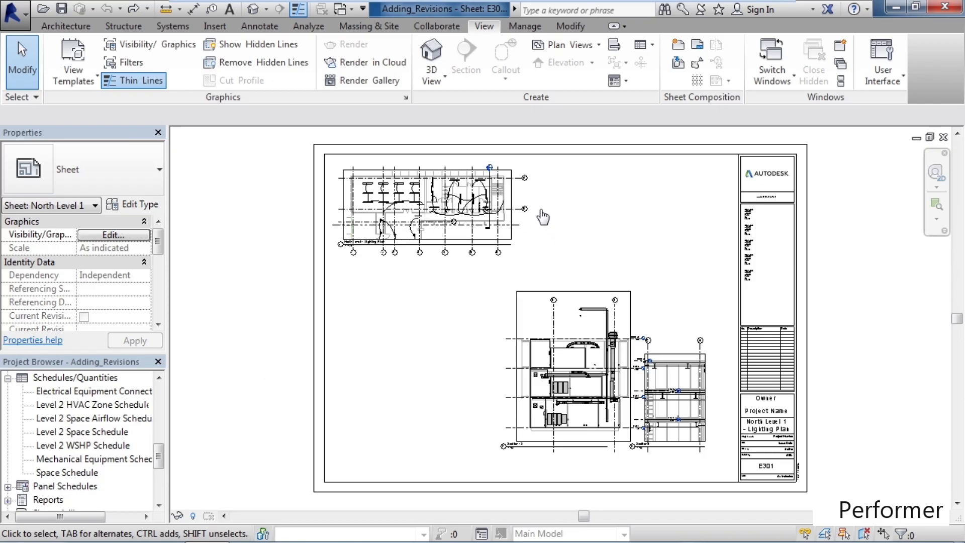
In the sheet issues and revisions, give revision 1 the date 1/1/2014 and the description Electral Panel.
scroll(550, 201, "up", 3)
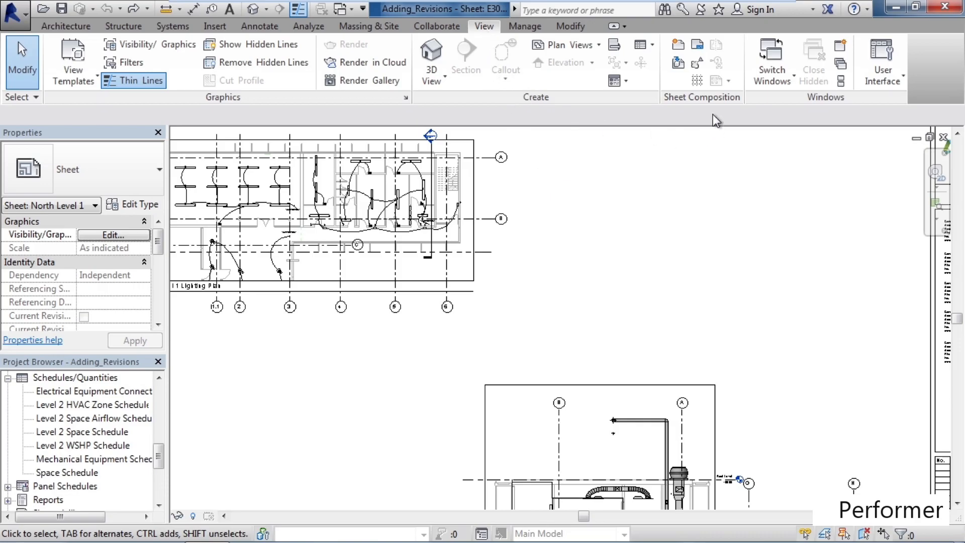
left_click(696, 63)
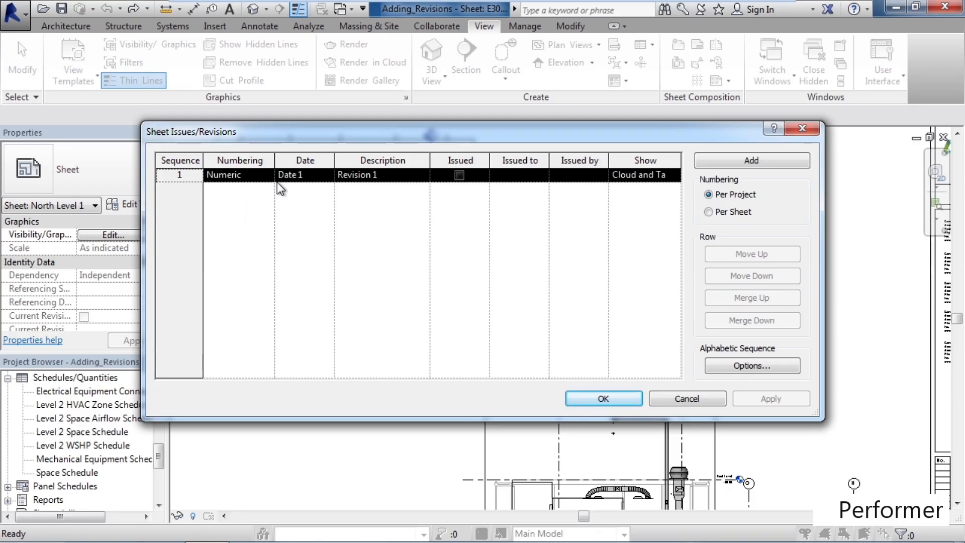
left_click(294, 180)
left_click_drag(307, 180, 210, 186)
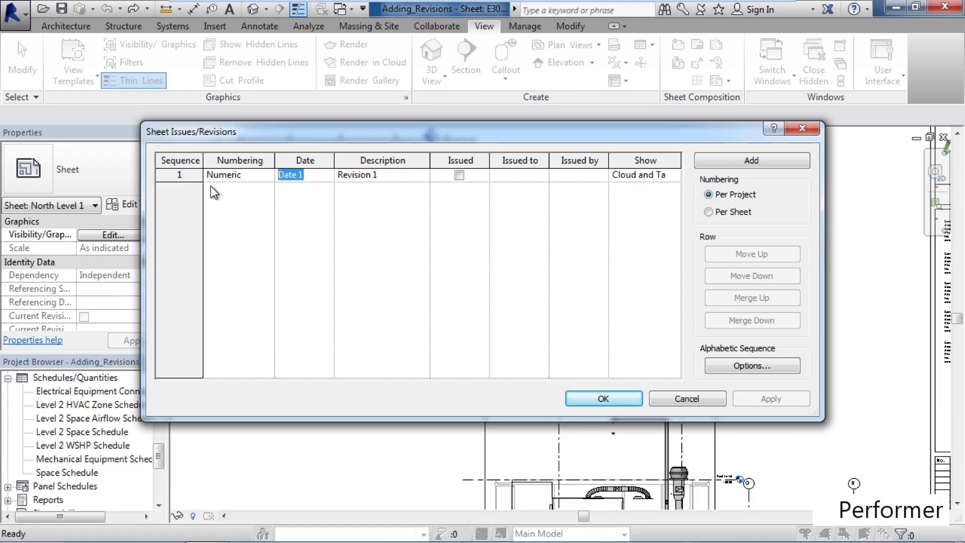
type("1/1/2014")
left_click(390, 180)
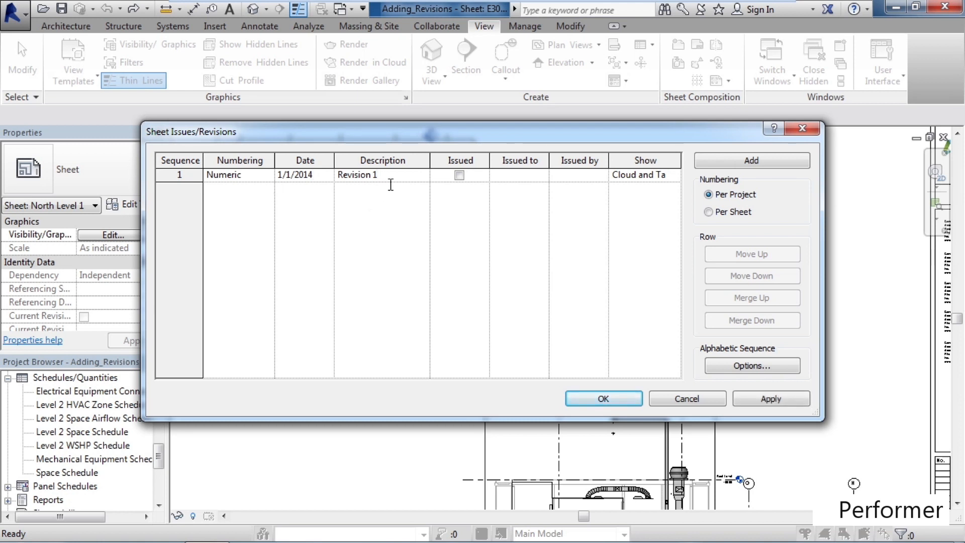
left_click_drag(390, 185, 337, 184)
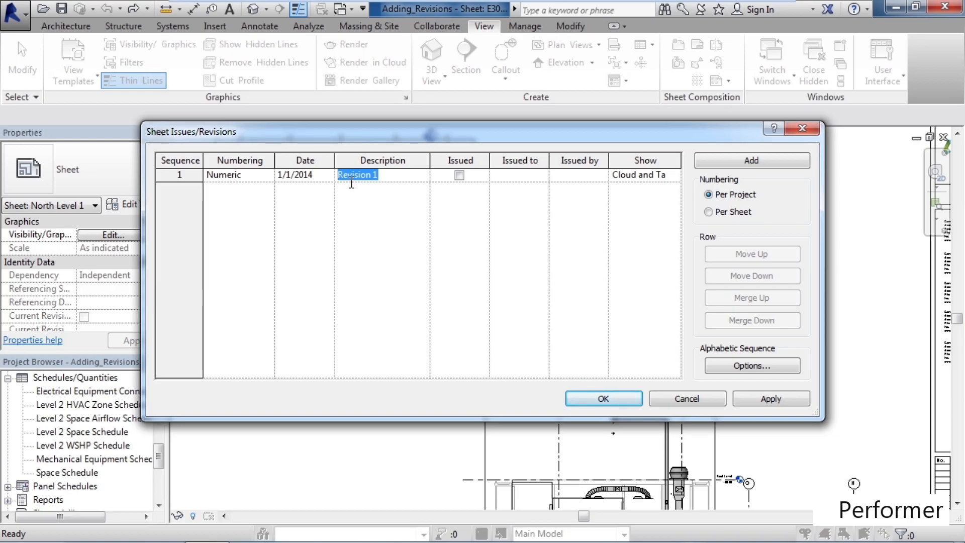
type("Electral Panel")
Keep Cloud and Tag as the Show option for revision 1 and accept the revision settings.
left_click(672, 178)
left_click(674, 176)
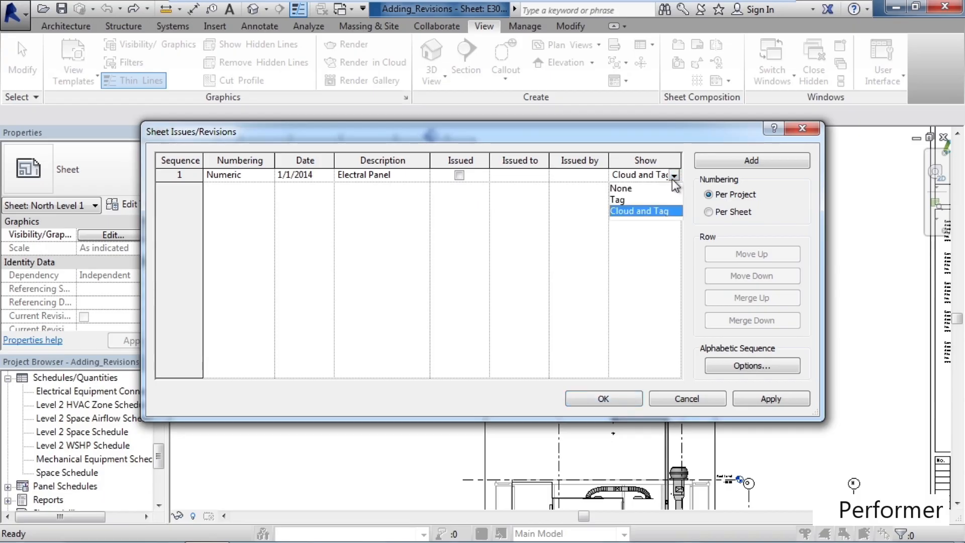
left_click(673, 180)
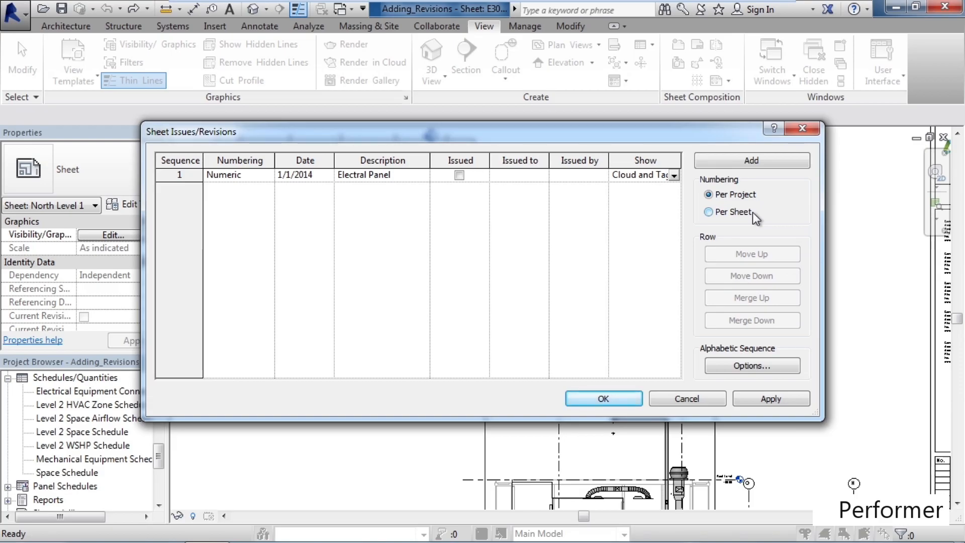
left_click(630, 399)
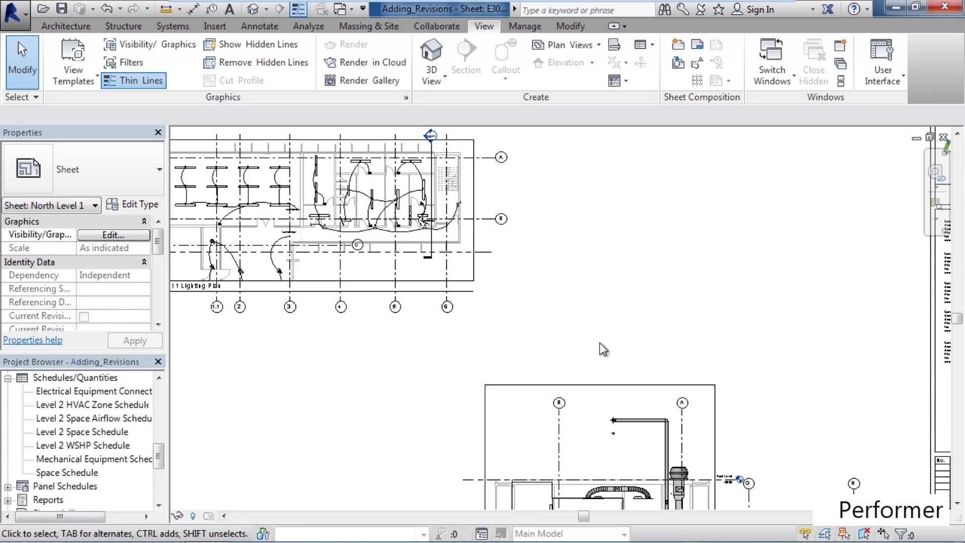
Sketch a closed revision cloud for revision 1 around the area near grids 5 and 6 of the lighting plan, and finish the sketch.
left_click(261, 27)
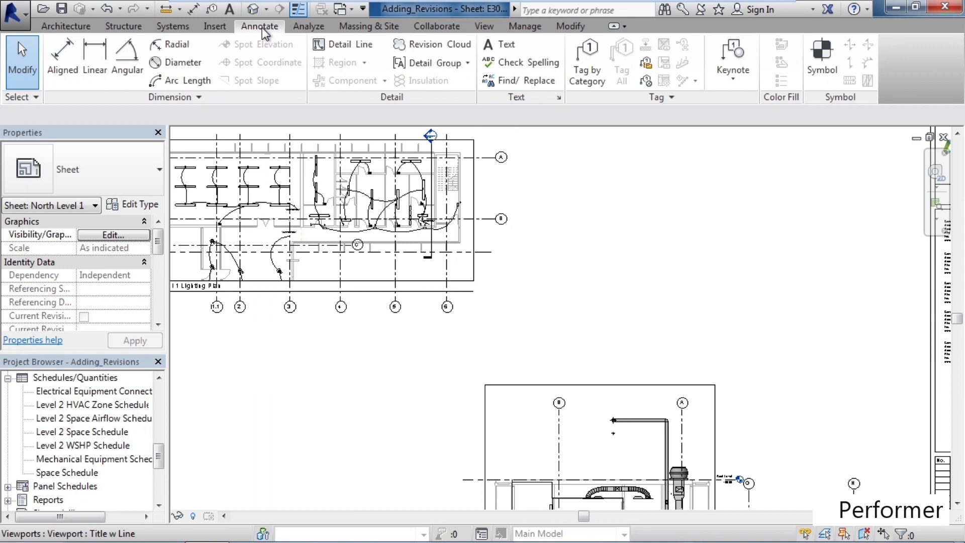
left_click(432, 45)
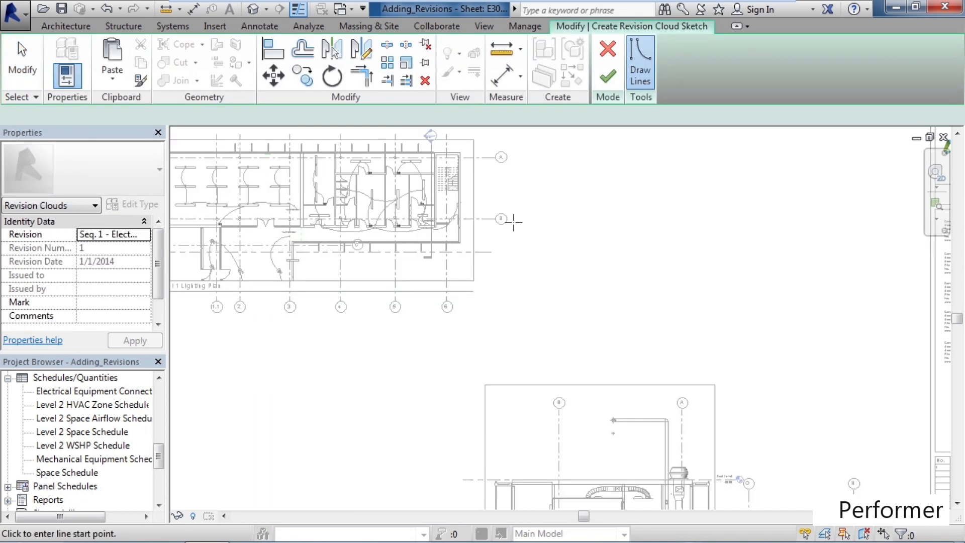
left_click(474, 246)
left_click(435, 248)
left_click(380, 214)
left_click(380, 200)
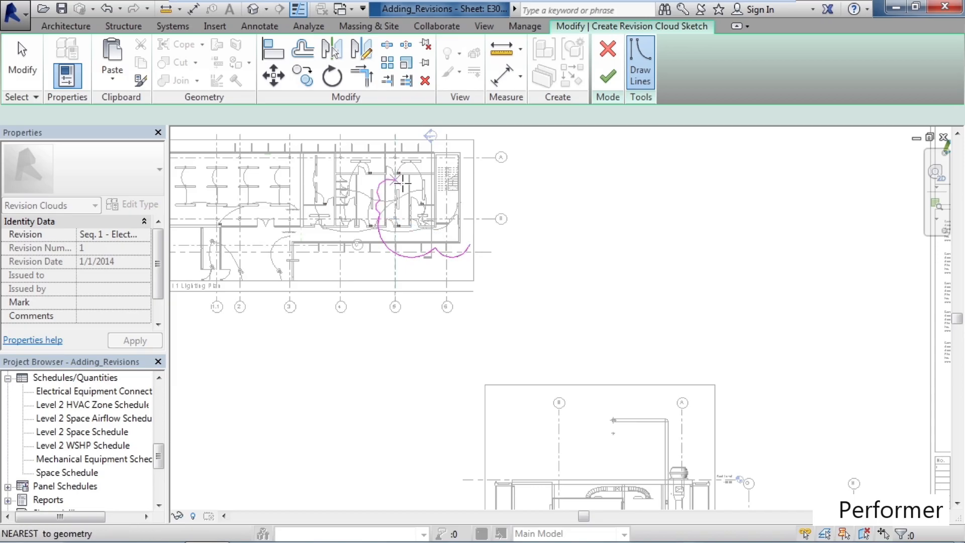
left_click(432, 157)
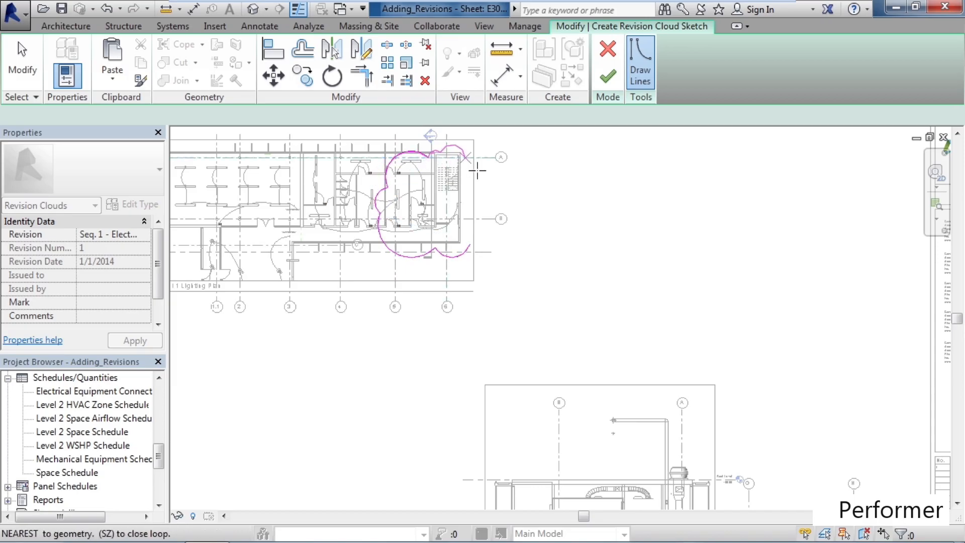
left_click(470, 245)
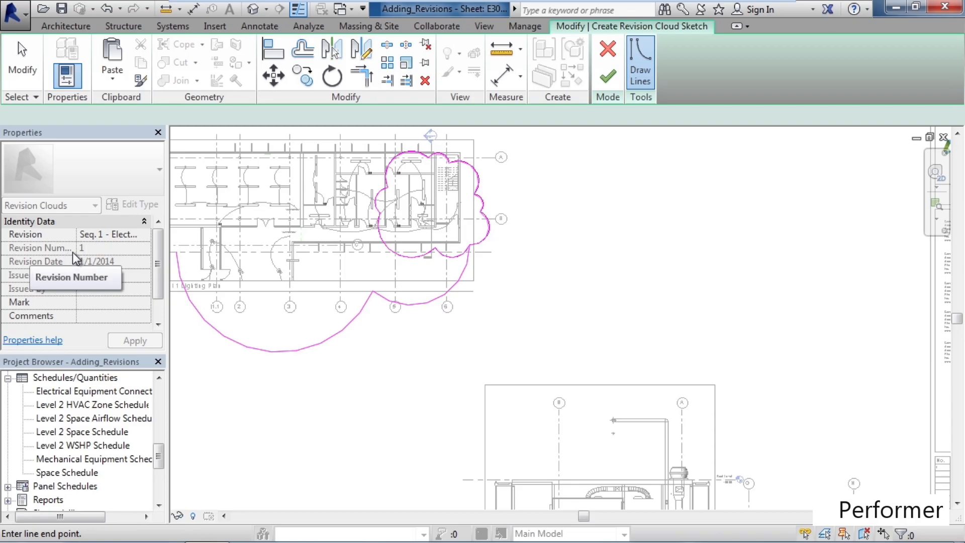
scroll(161, 272, "down", 1)
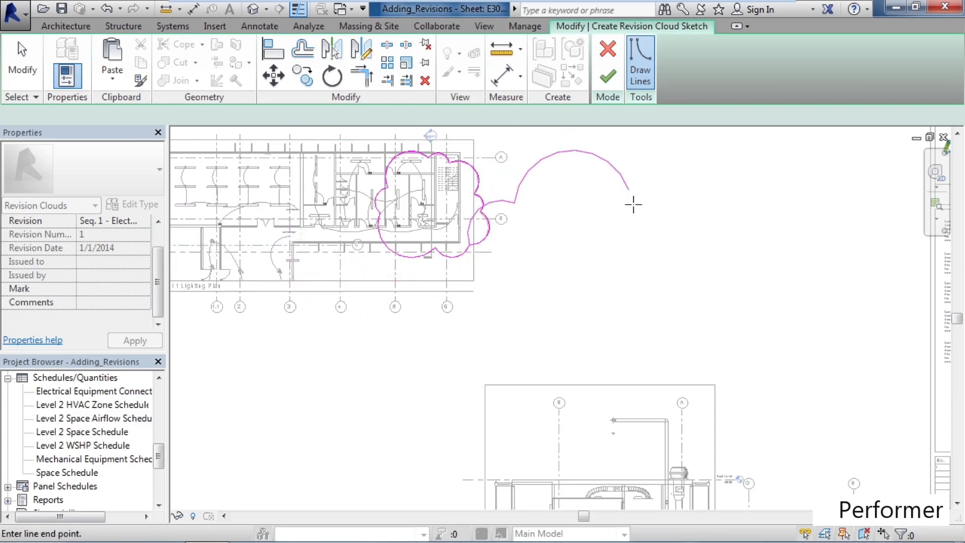
left_click(608, 78)
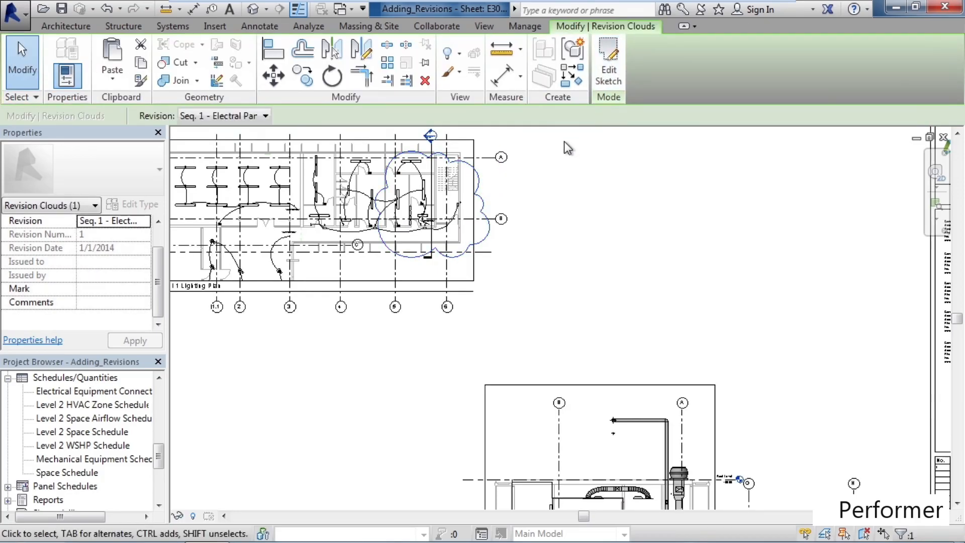
Start tagging the revision cloud by category and load the missing Revision Tag family from the Annotations folder.
scroll(453, 156, "up", 2)
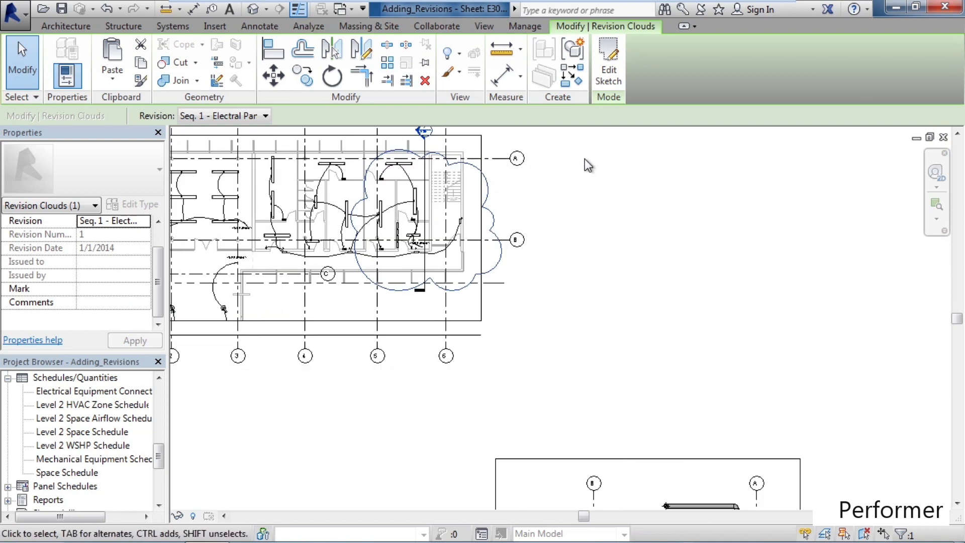
left_click(255, 26)
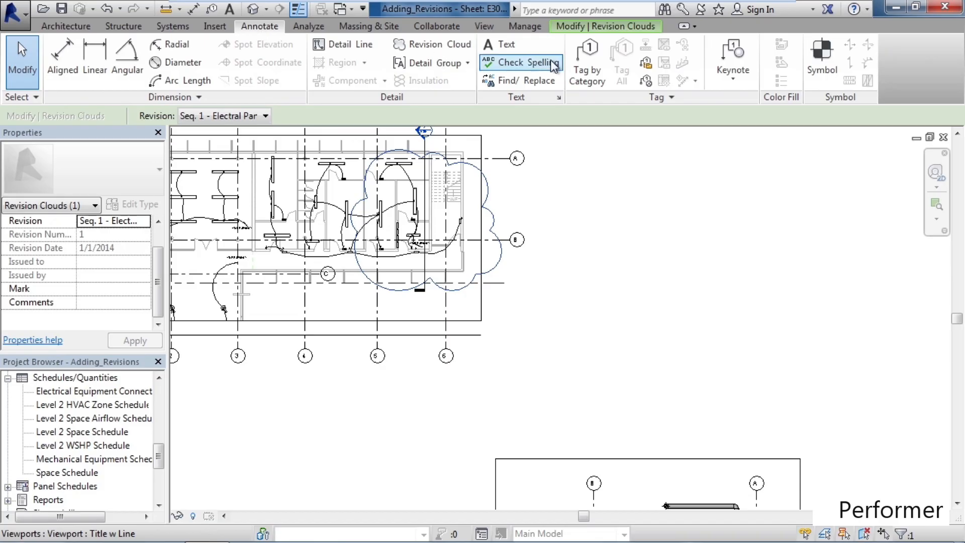
left_click(583, 73)
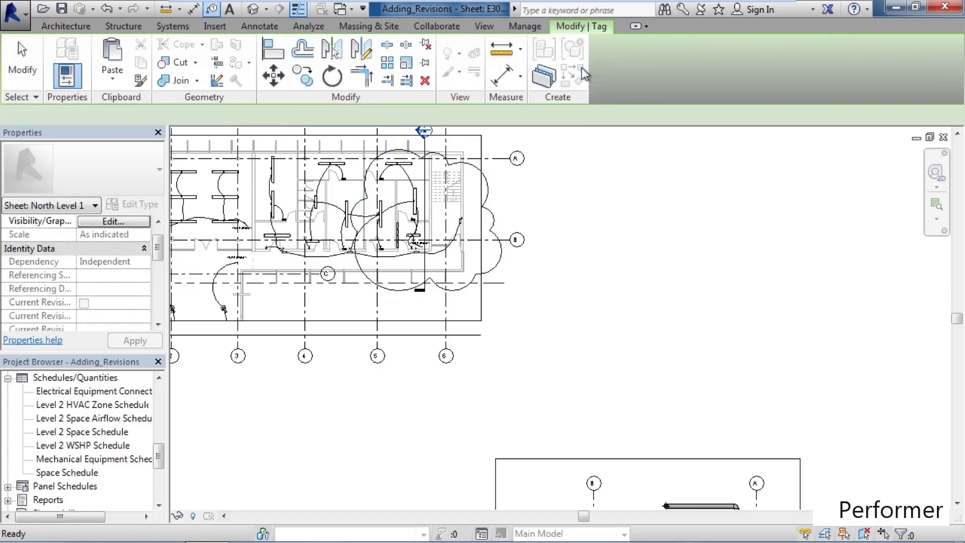
left_click(496, 219)
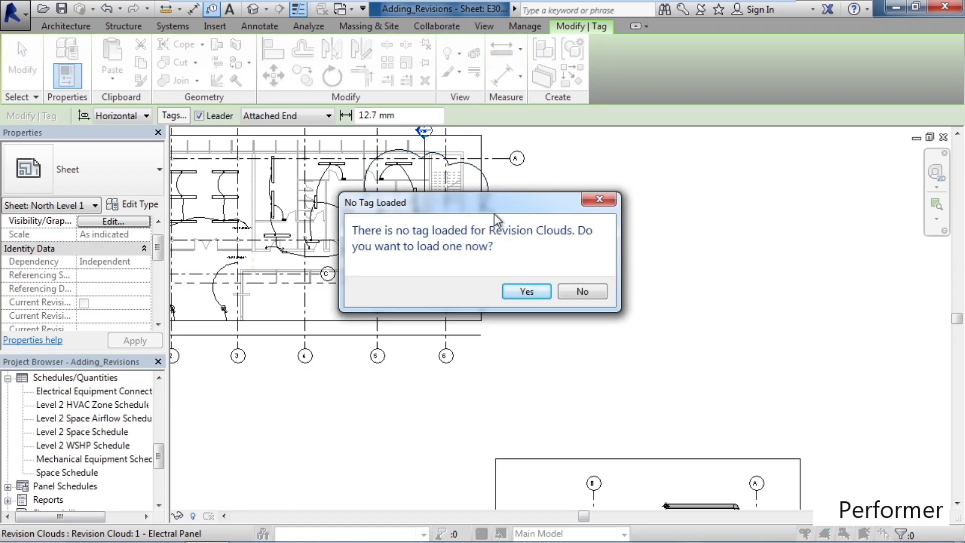
left_click(540, 296)
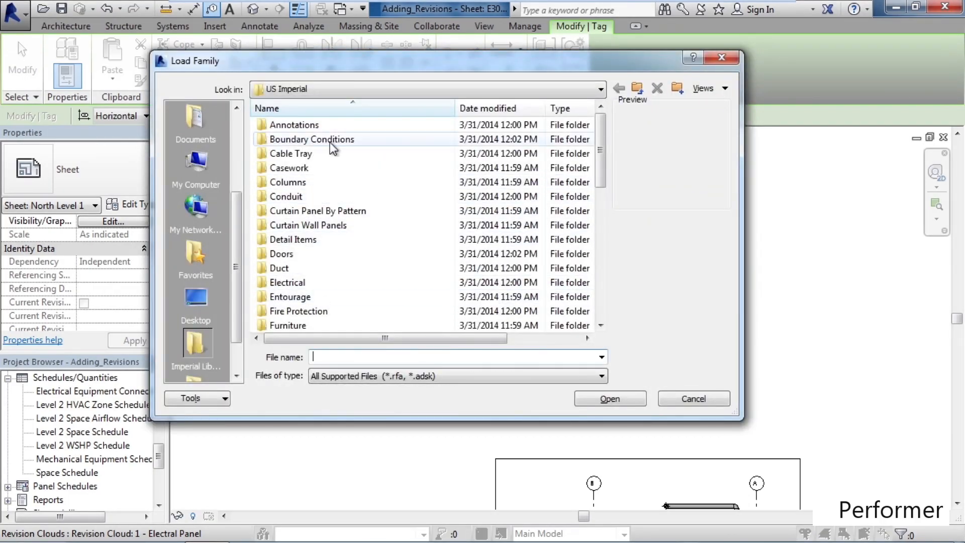
double_click(312, 125)
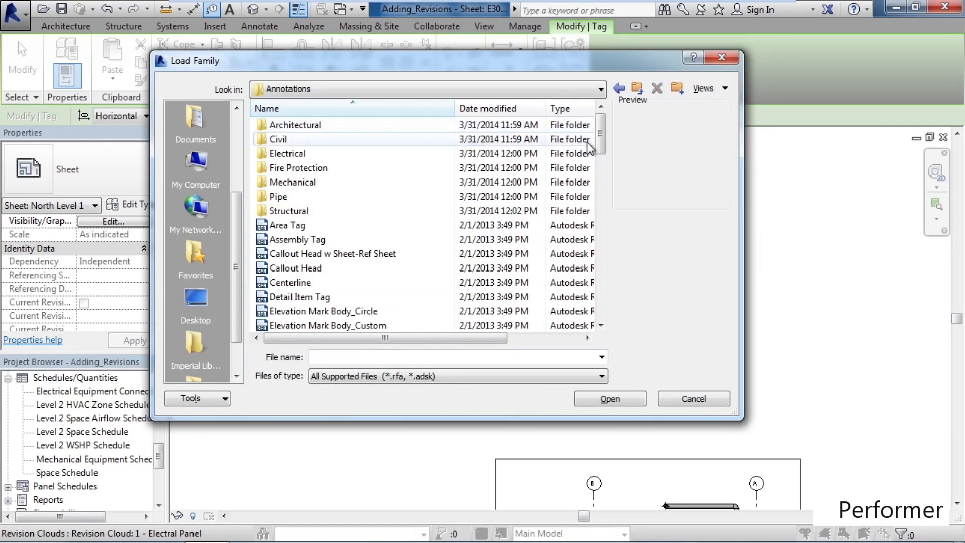
left_click_drag(604, 137, 616, 233)
left_click(378, 240)
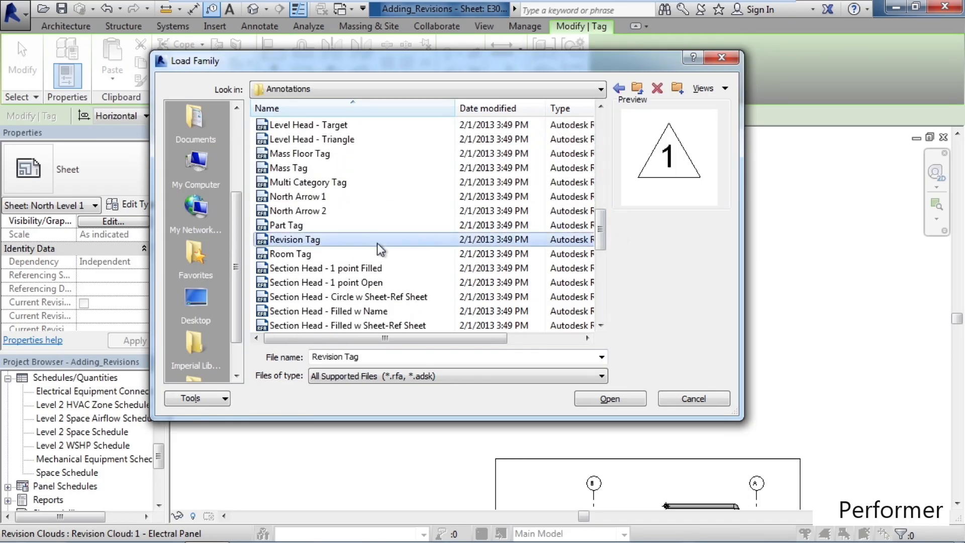
left_click(595, 398)
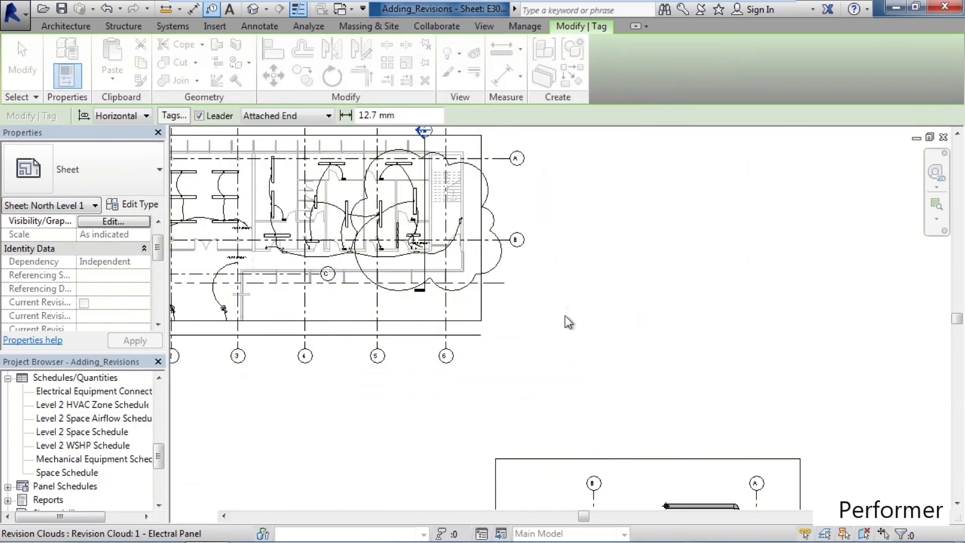
Place a horizontal revision tag with a leader outside the cloud, just above grid B, and end tagging.
left_click(497, 224)
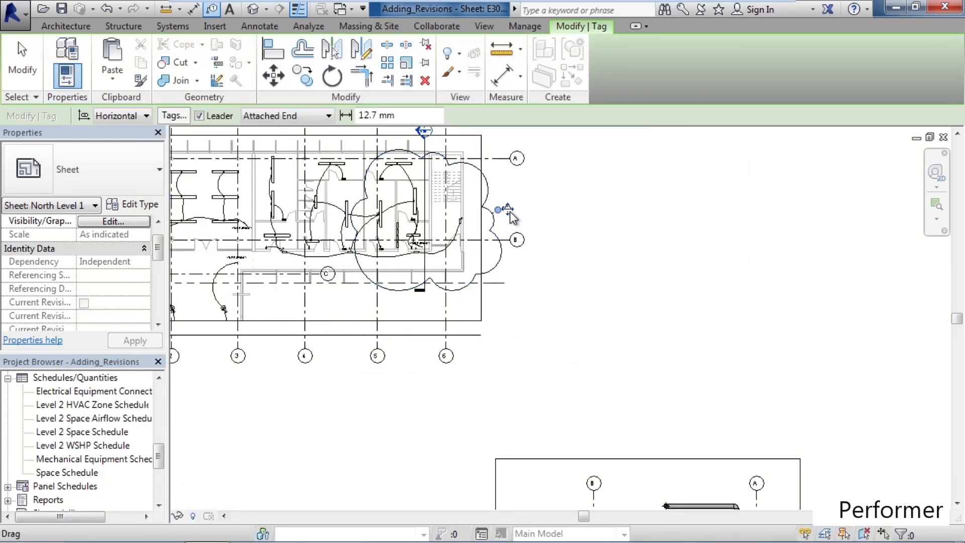
scroll(506, 211, "up", 5)
scroll(512, 217, "up", 1)
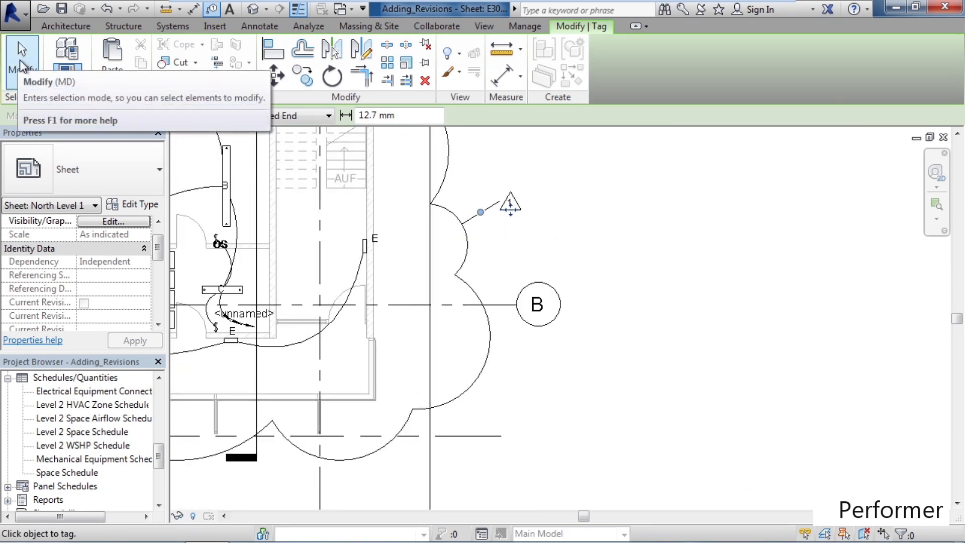
left_click(22, 66)
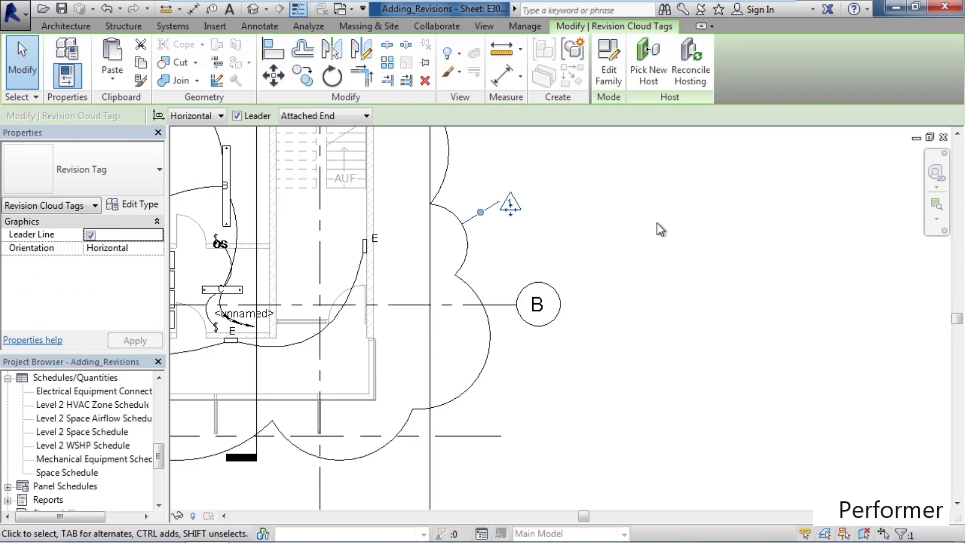
left_click(655, 224)
scroll(657, 224, "down", 5)
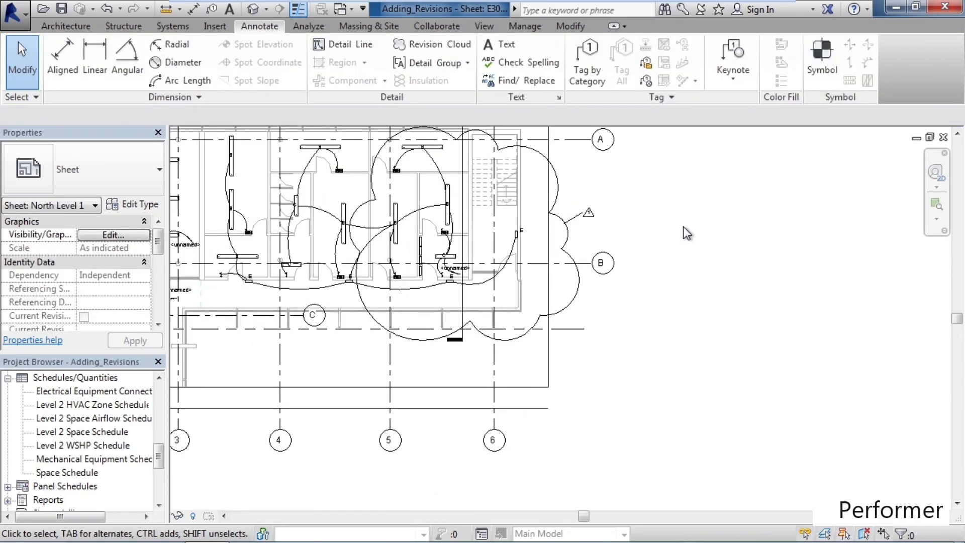
scroll(683, 226, "down", 4)
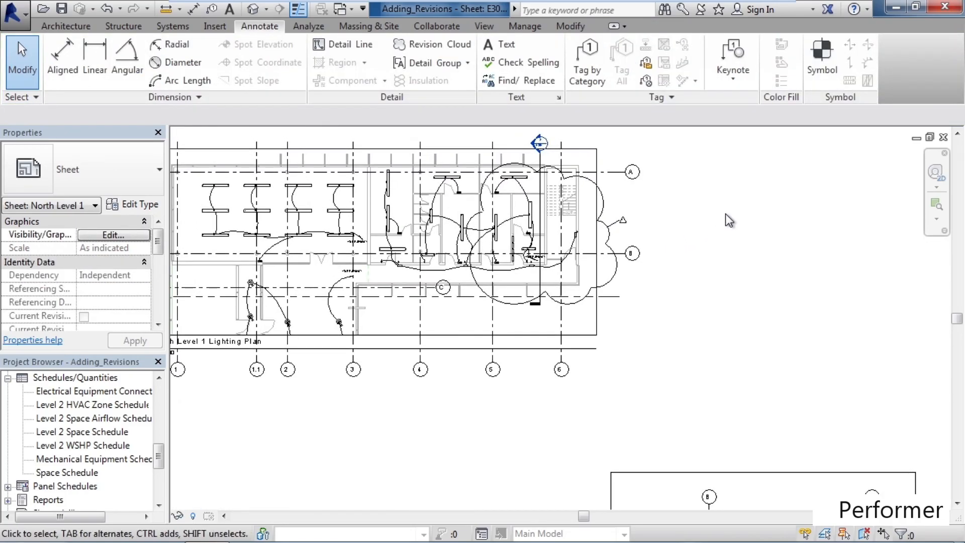
scroll(784, 249, "down", 3)
middle_click_drag(876, 278, 676, 222)
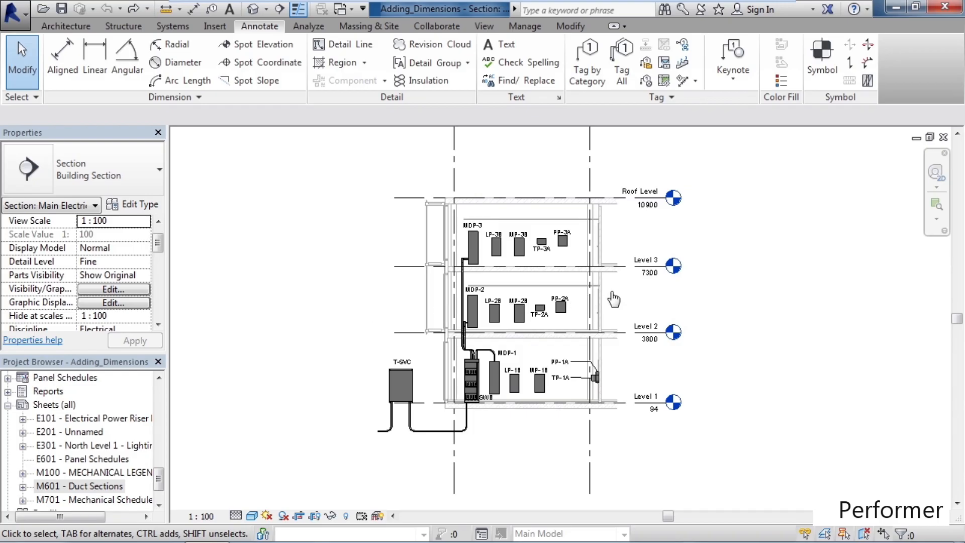
Place an aligned dimension from the bottom edge of panel PP-2A down to the Level 2 floor surface.
scroll(623, 301, "up", 3)
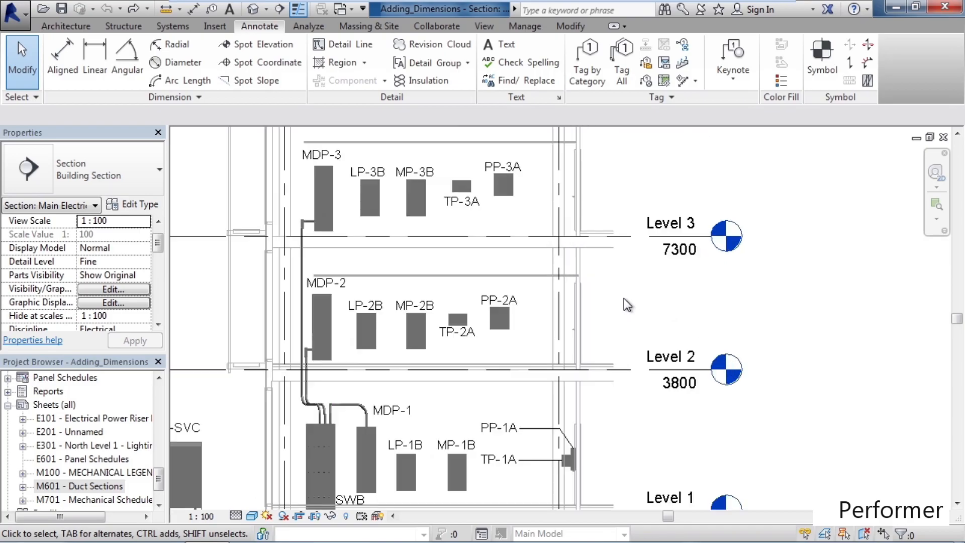
scroll(623, 299, "up", 2)
scroll(624, 298, "up", 1)
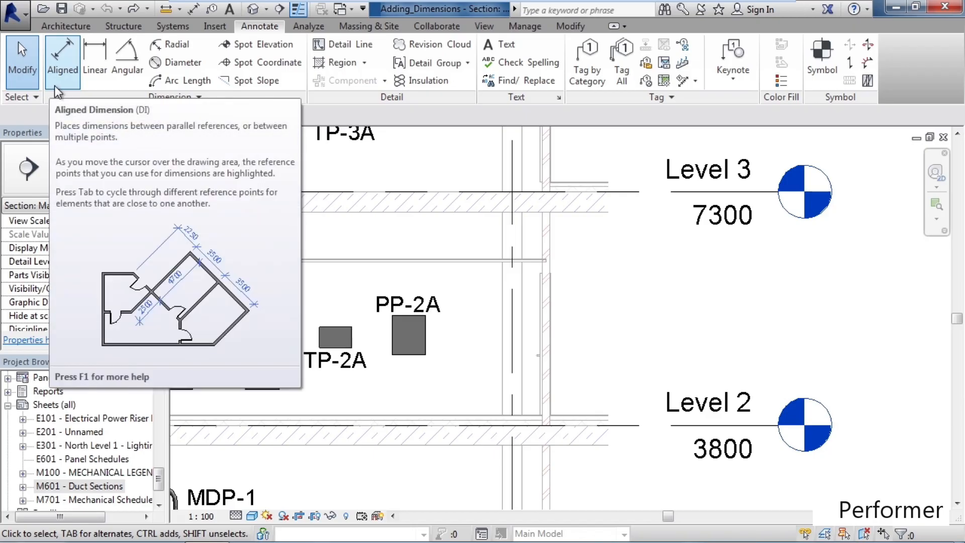
left_click(57, 83)
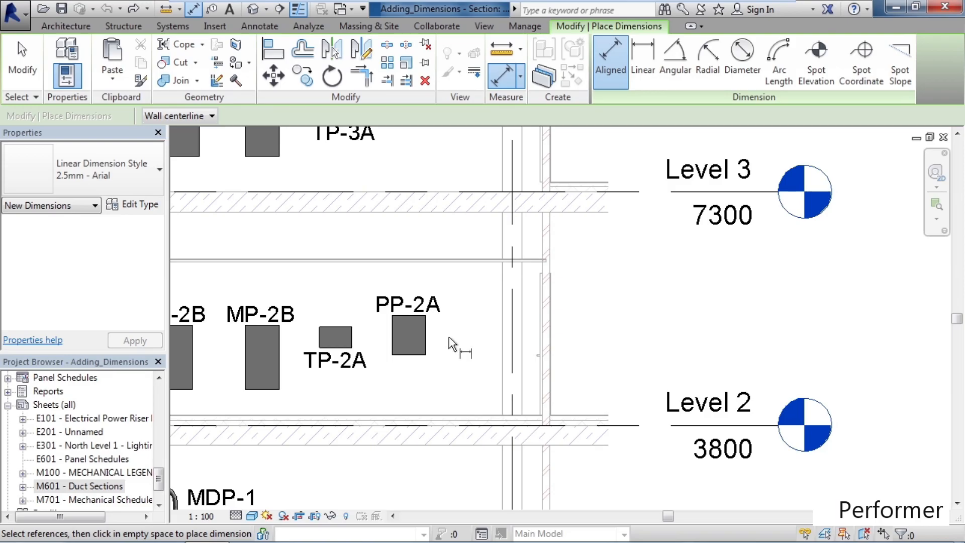
left_click(420, 356)
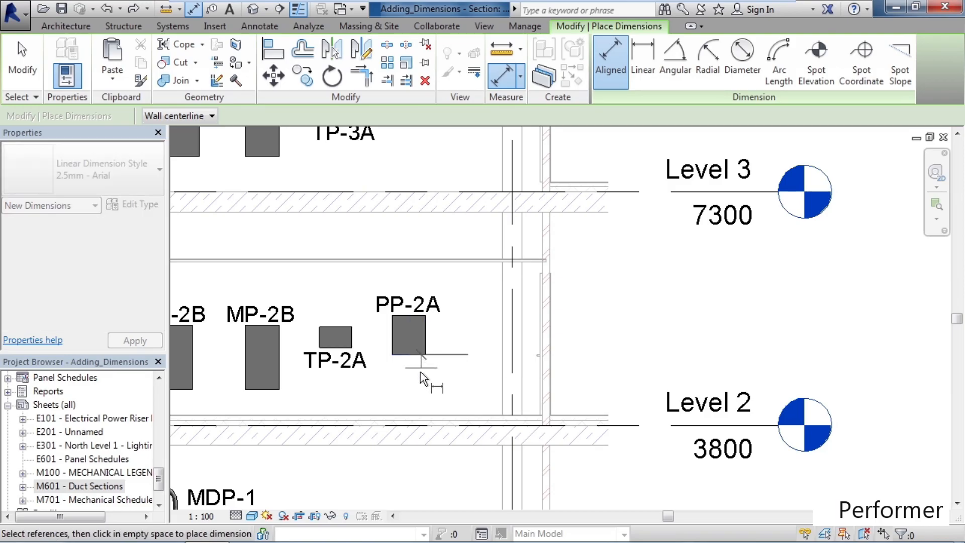
left_click(422, 420)
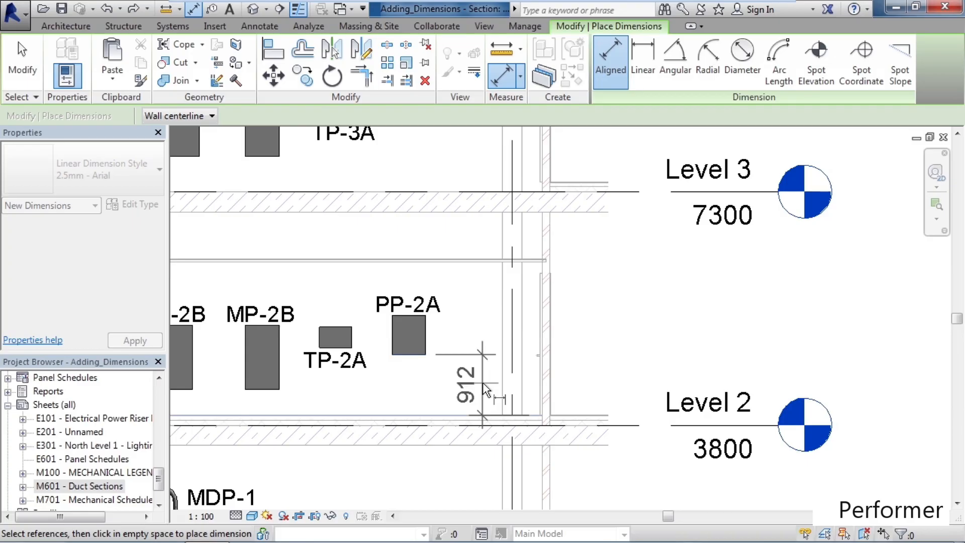
left_click(484, 389)
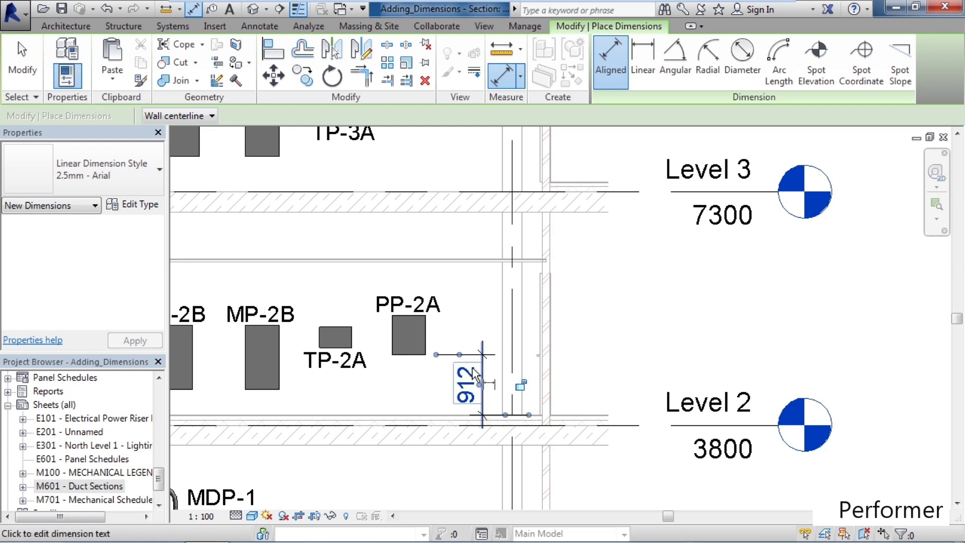
Add an aligned horizontal dimension from the right edge of panel PP-2A to the adjacent wall's centerline, placed above the panel.
left_click(427, 336)
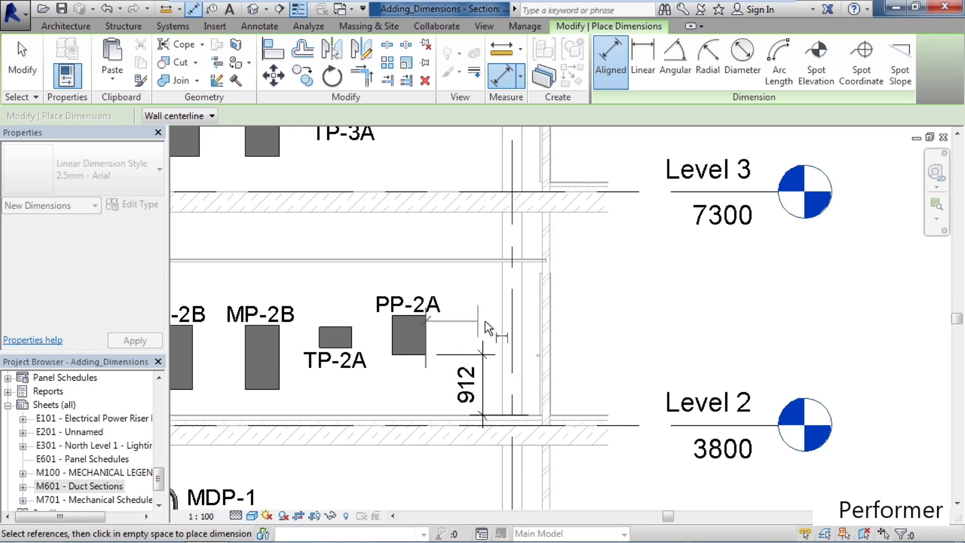
left_click(540, 319)
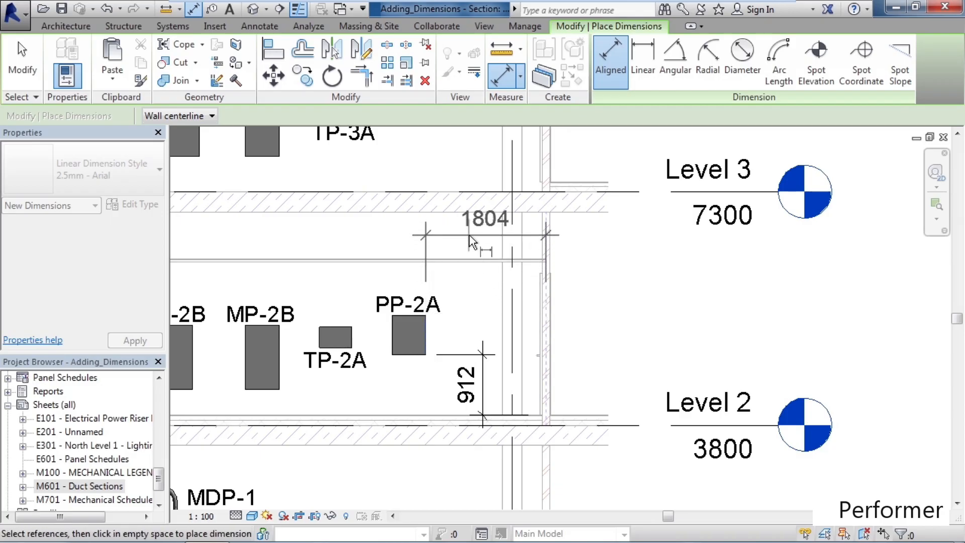
left_click(464, 245)
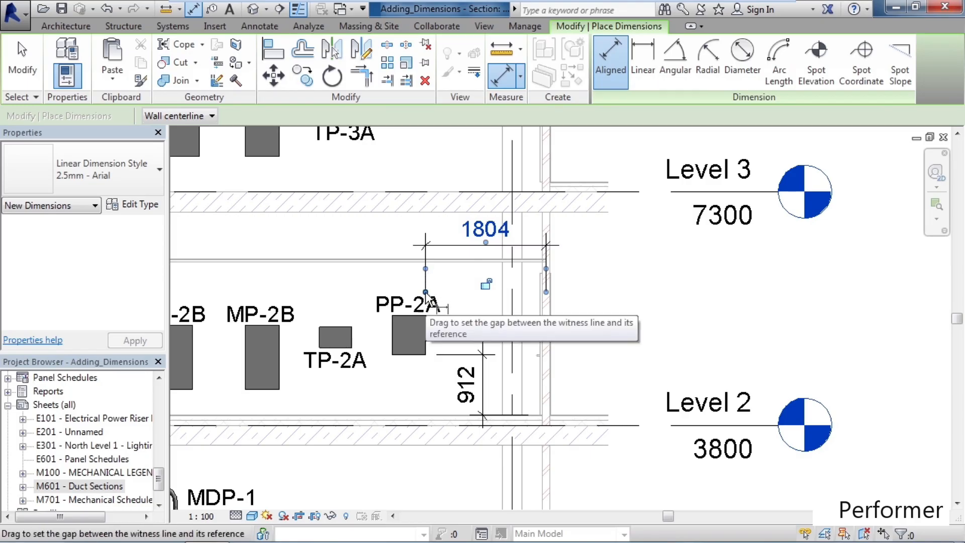
Extend the horizontal dimension's witness line closer to PP-2A, shift its text left along the dimension line, and end dimensioning.
mouse_move(425, 293)
left_mouse_down()
mouse_move(433, 282)
mouse_move(436, 303)
left_mouse_up()
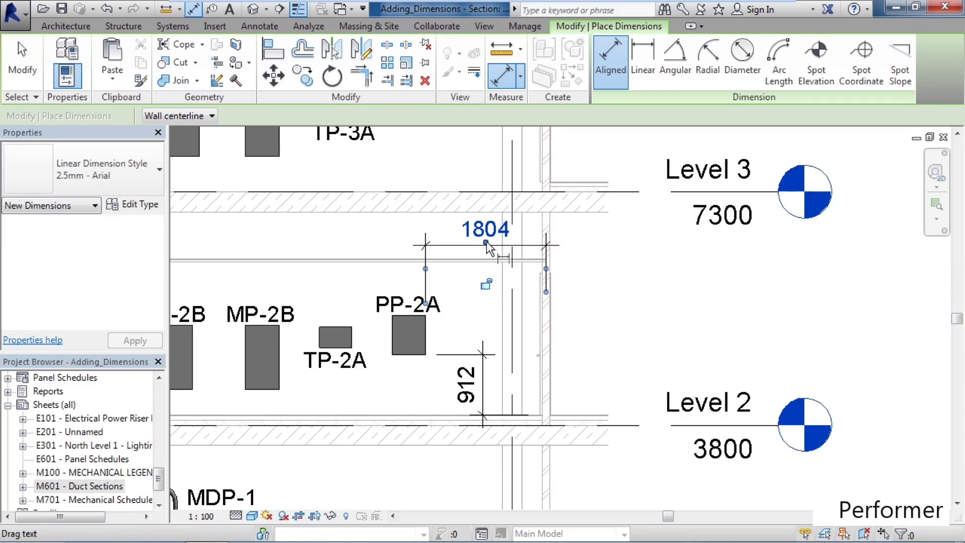
mouse_move(485, 242)
left_mouse_down()
mouse_move(463, 253)
mouse_move(502, 249)
mouse_move(472, 250)
left_mouse_up()
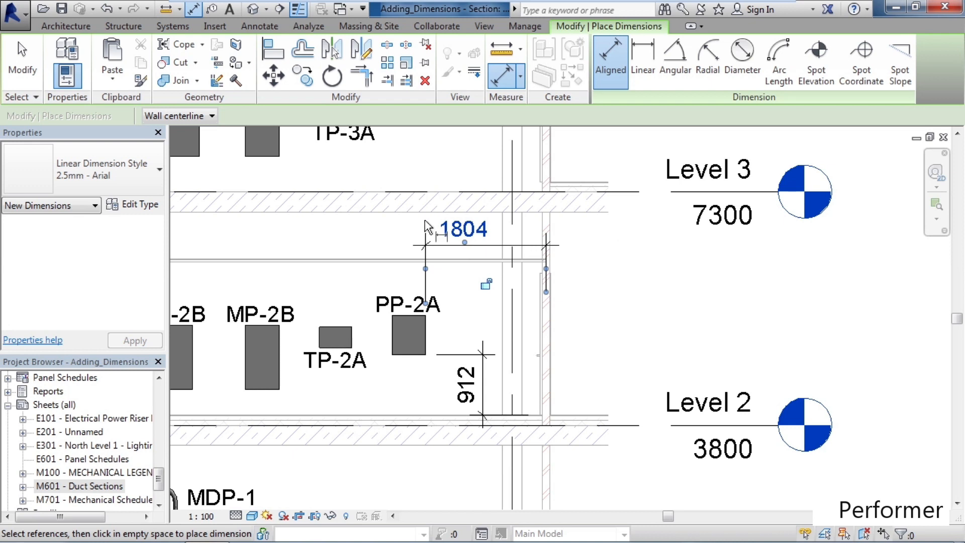
key("Escape")
key("Escape")
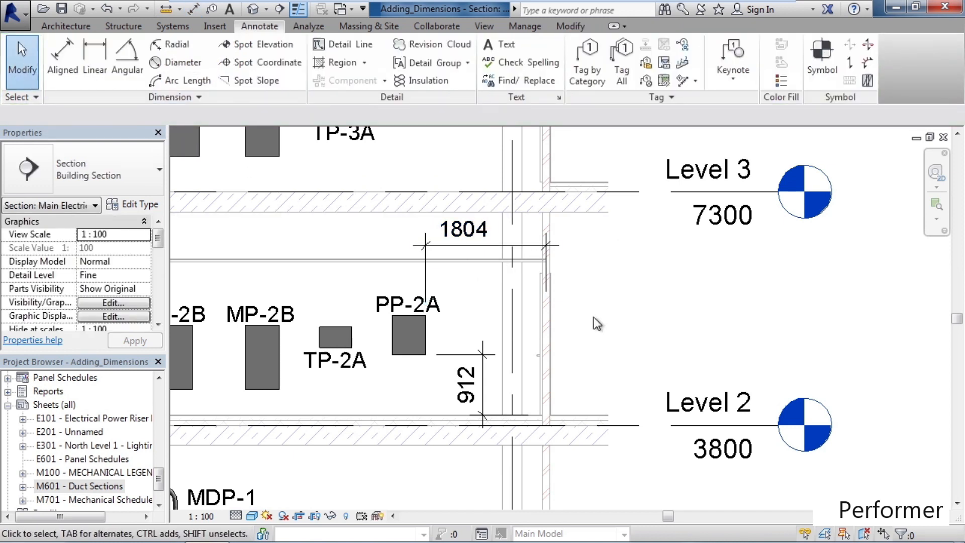
scroll(593, 316, "down", 3)
scroll(593, 316, "down", 3)
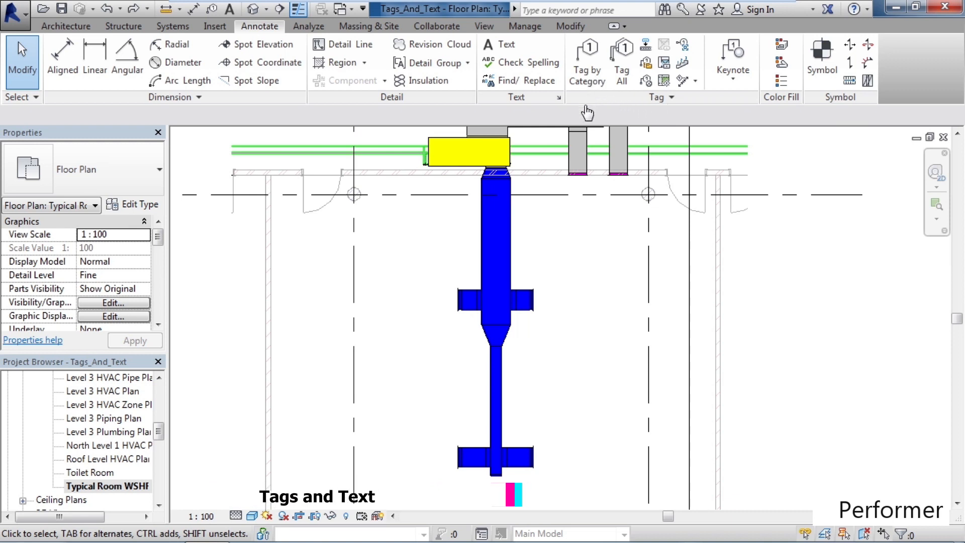
Tag the upper-left diffuser and the wide vertical supply duct by category, using horizontal tags with attached-end leaders.
left_click(584, 71)
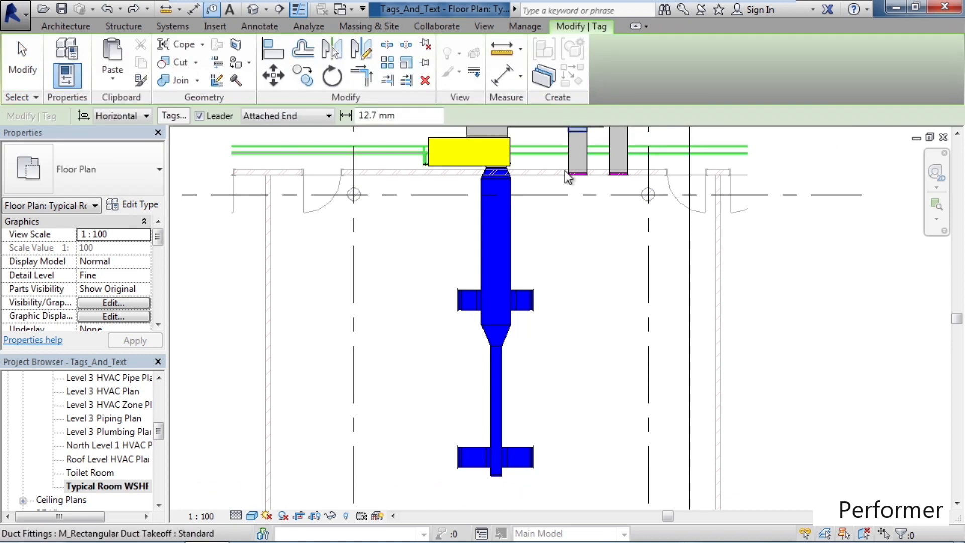
left_click(463, 312)
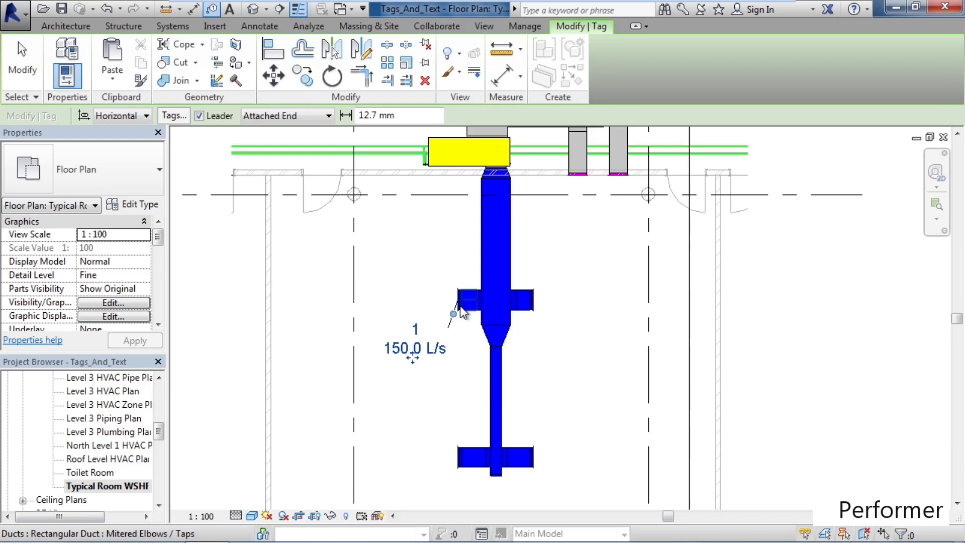
left_click(486, 246)
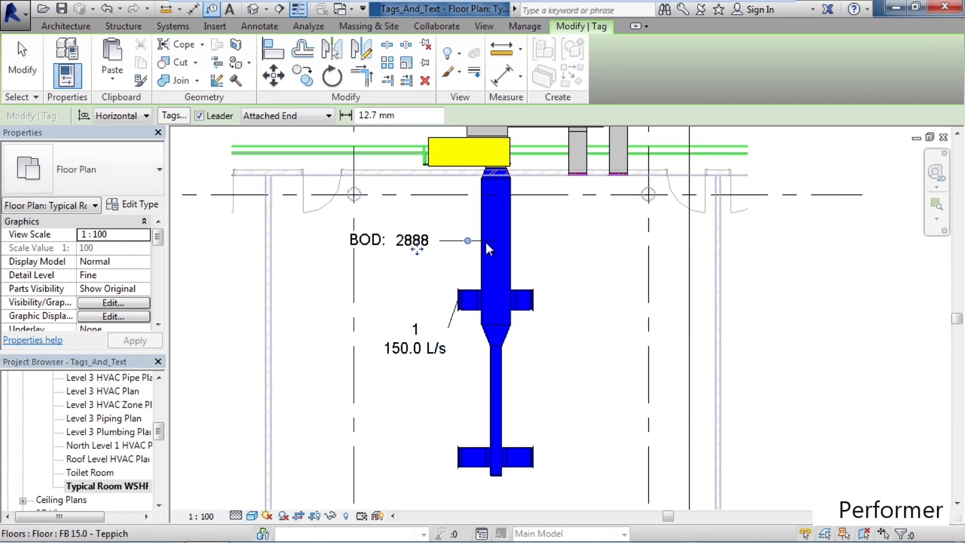
Tag the upper-right diffuser, move its tag closer to the duct, put an elbow in the leader, and end tagging.
left_click(537, 303)
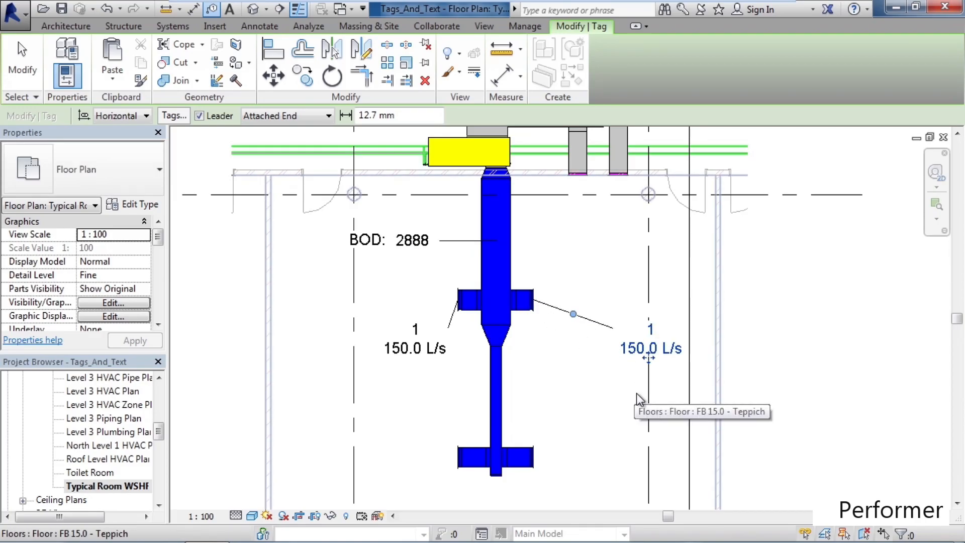
left_click_drag(652, 359, 610, 365)
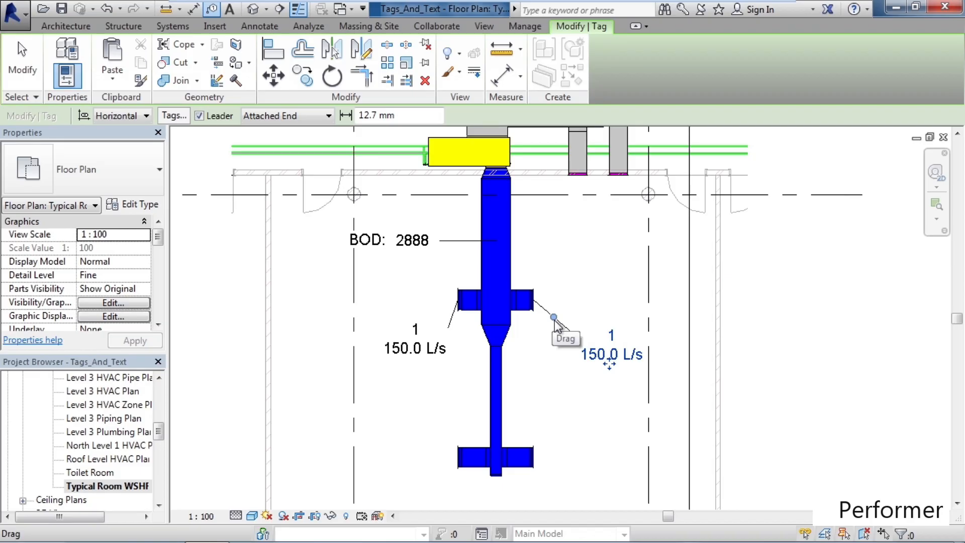
left_click_drag(554, 319, 567, 313)
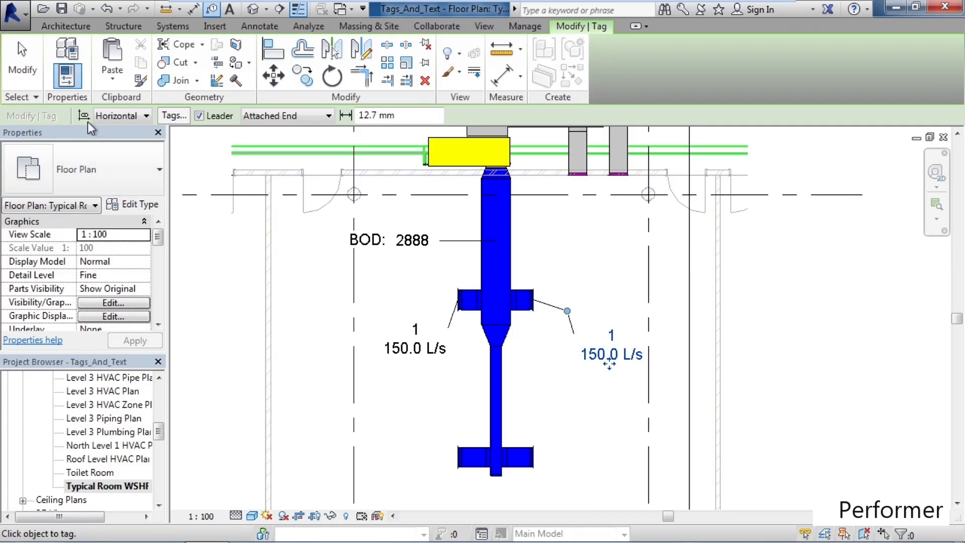
left_click(20, 80)
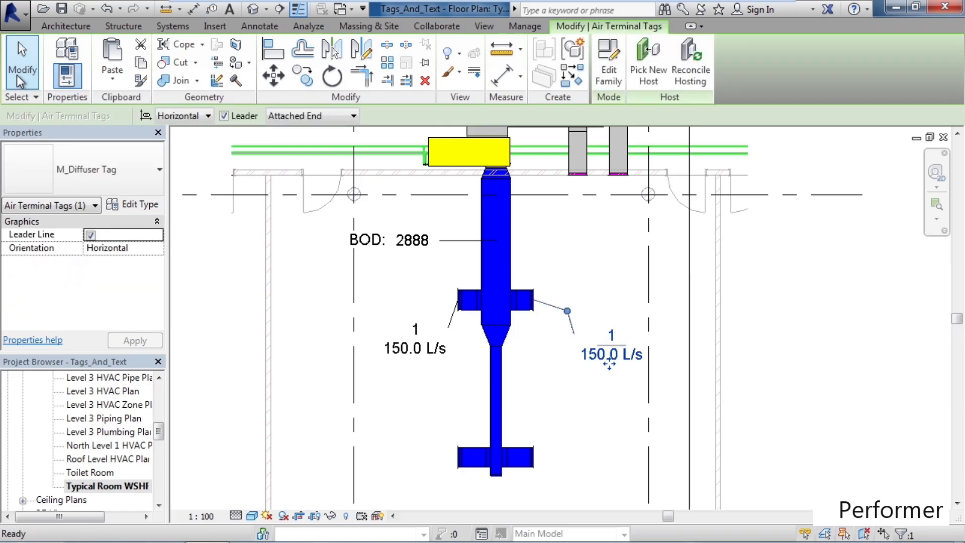
left_click(20, 80)
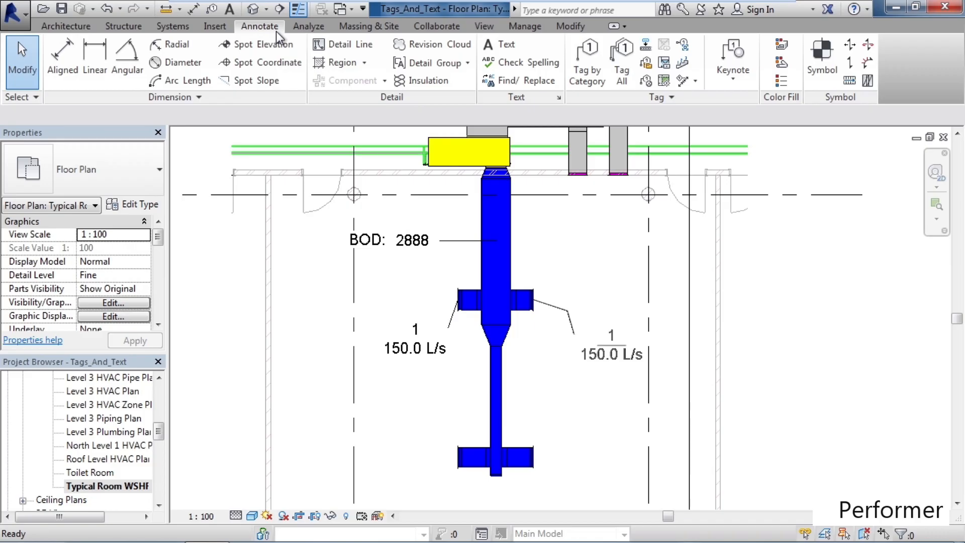
Add a 1.5mm Arial text note reading DIFFUSER with a two-segment leader pointing to the lower-right diffuser, and finish the text.
left_click(501, 47)
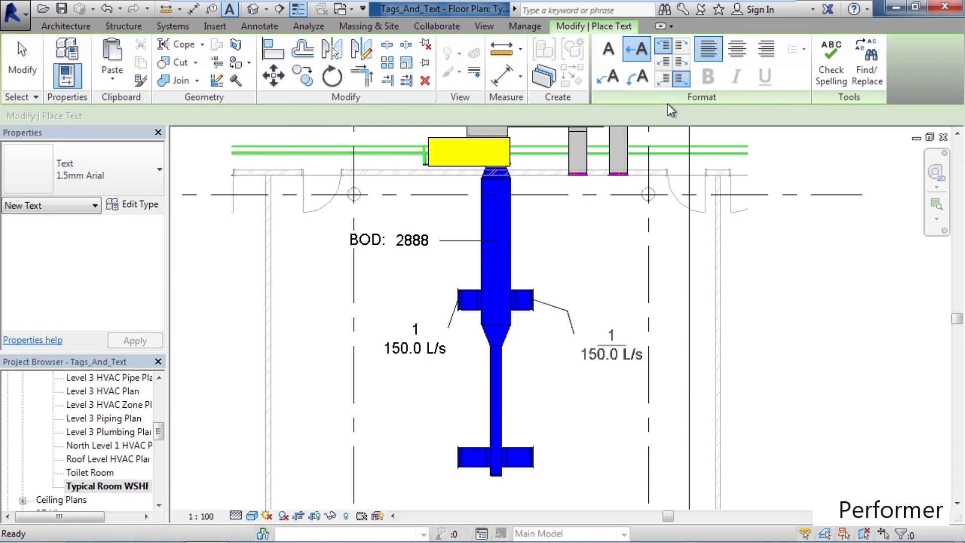
left_click(607, 76)
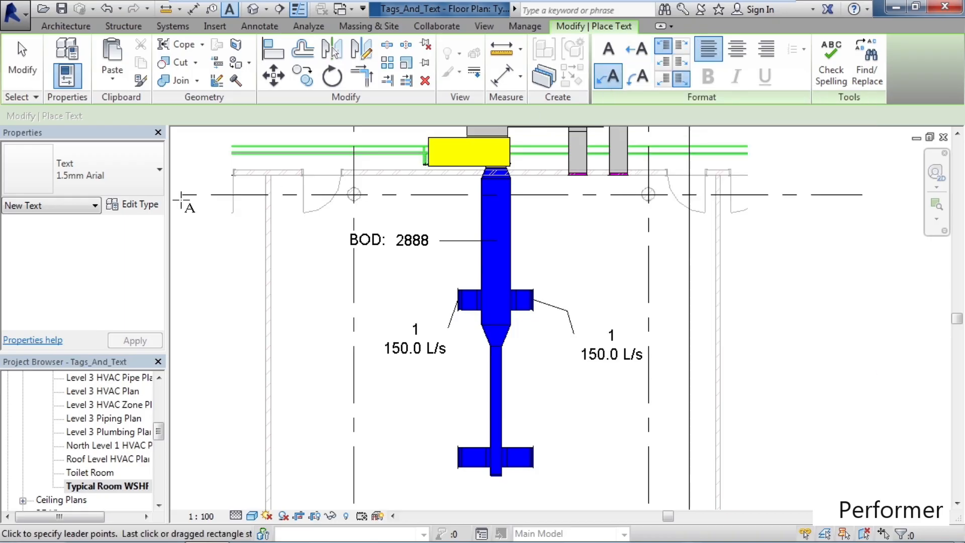
left_click(105, 180)
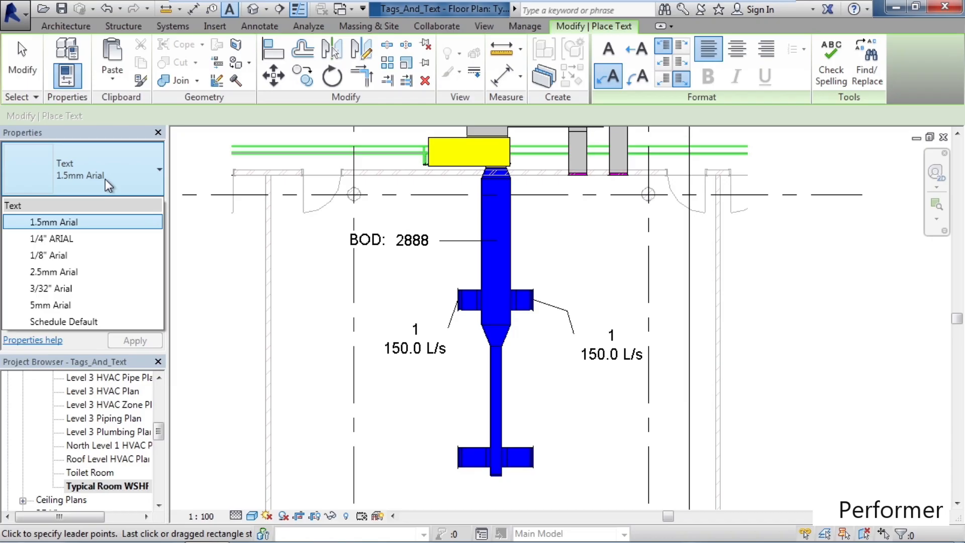
left_click(106, 185)
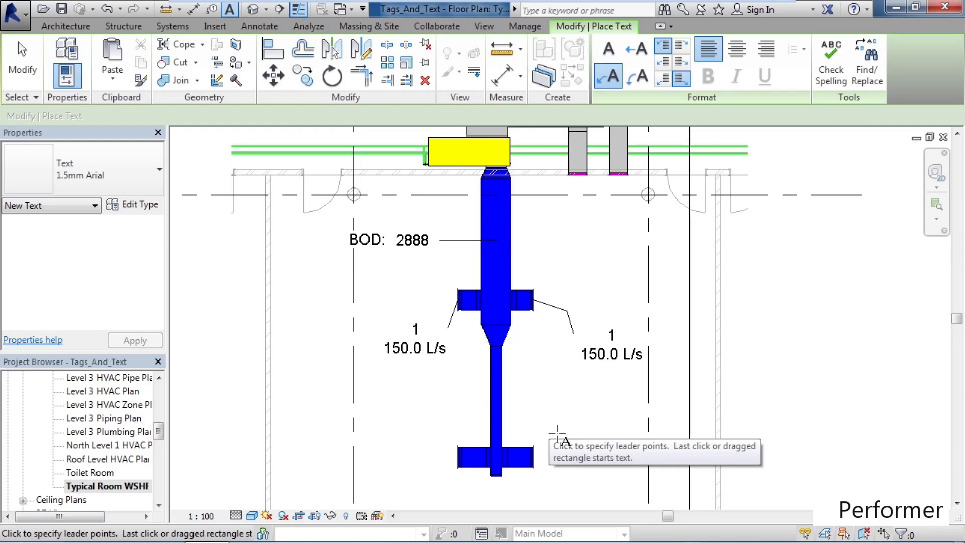
left_click(536, 447)
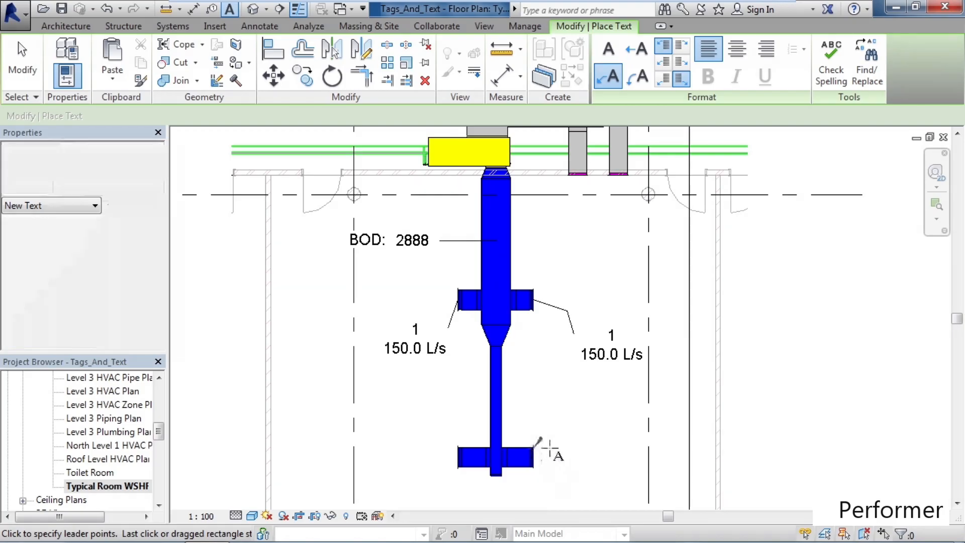
left_click(573, 417)
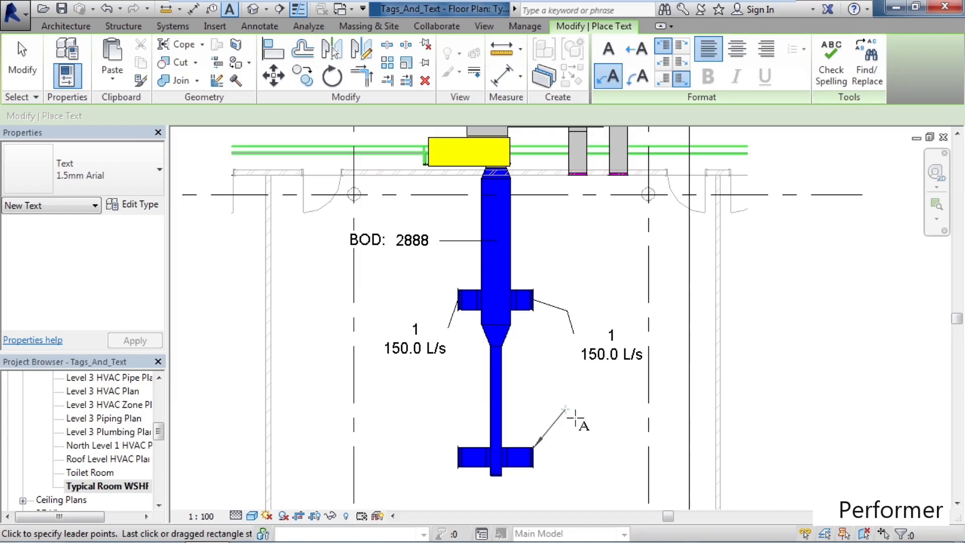
left_click(585, 417)
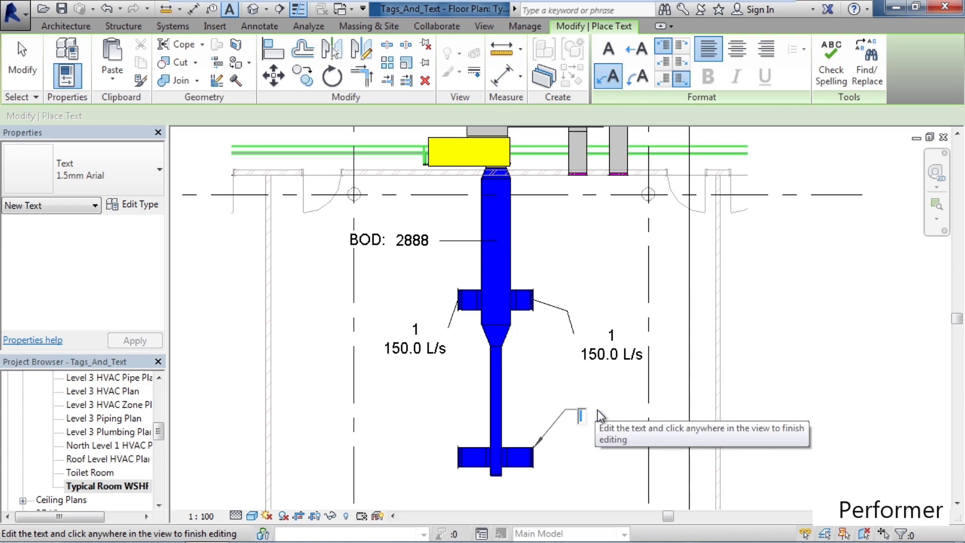
type("DIFFUSER")
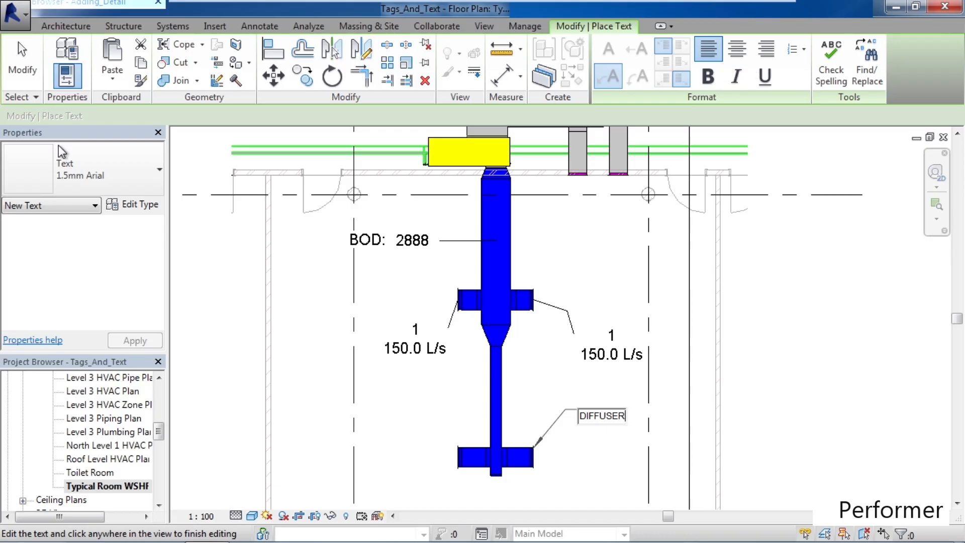
left_click(29, 81)
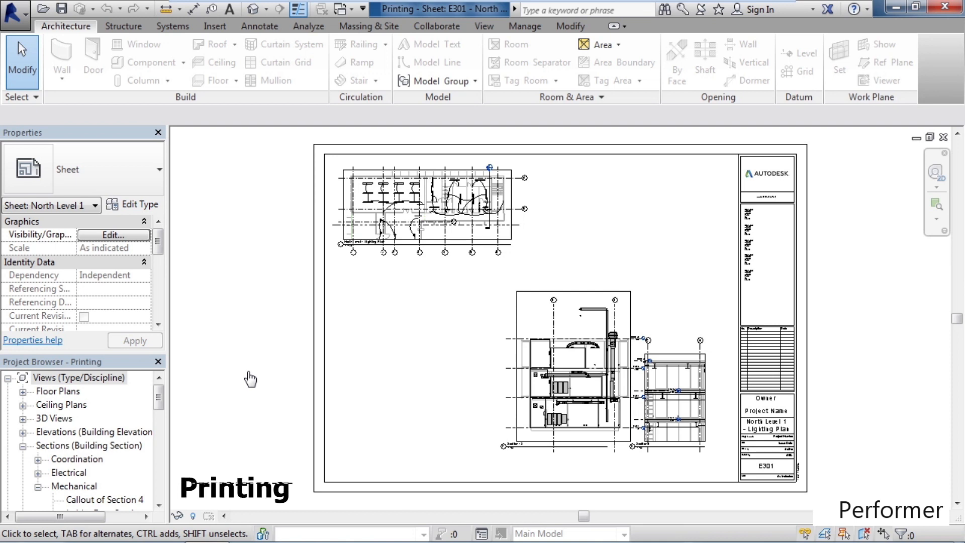
Examine the print range and print setup options for sheet E301, including the color choices, and leave without printing.
left_click(21, 28)
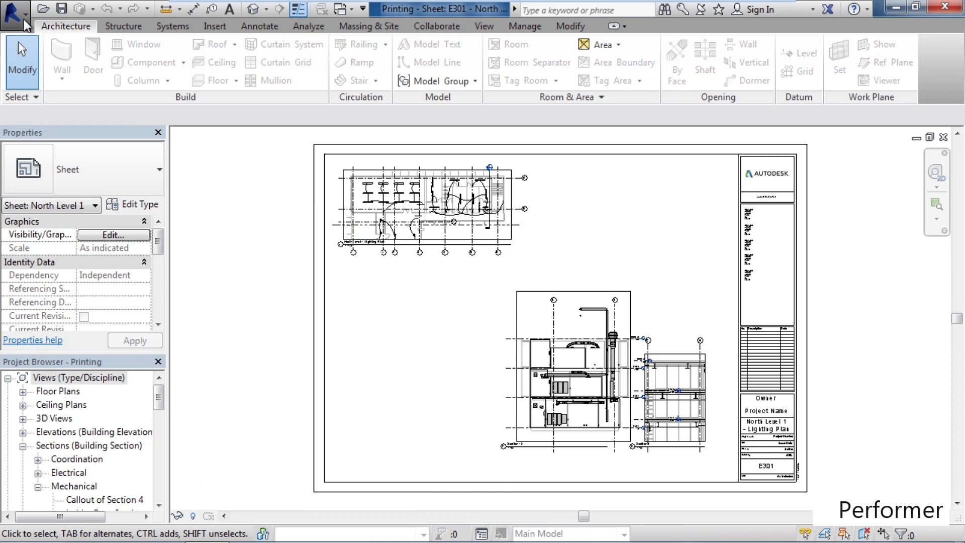
mouse_move(82, 355)
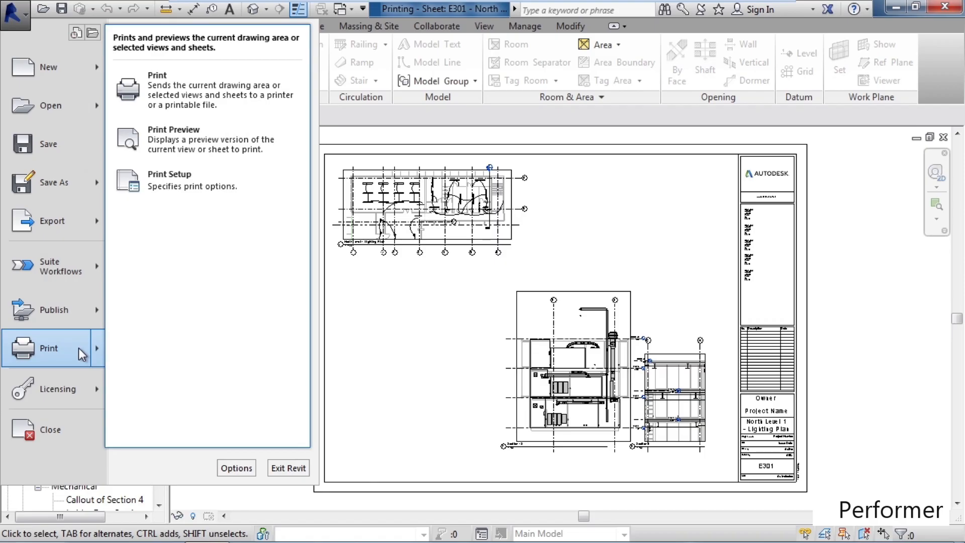
left_click(167, 89)
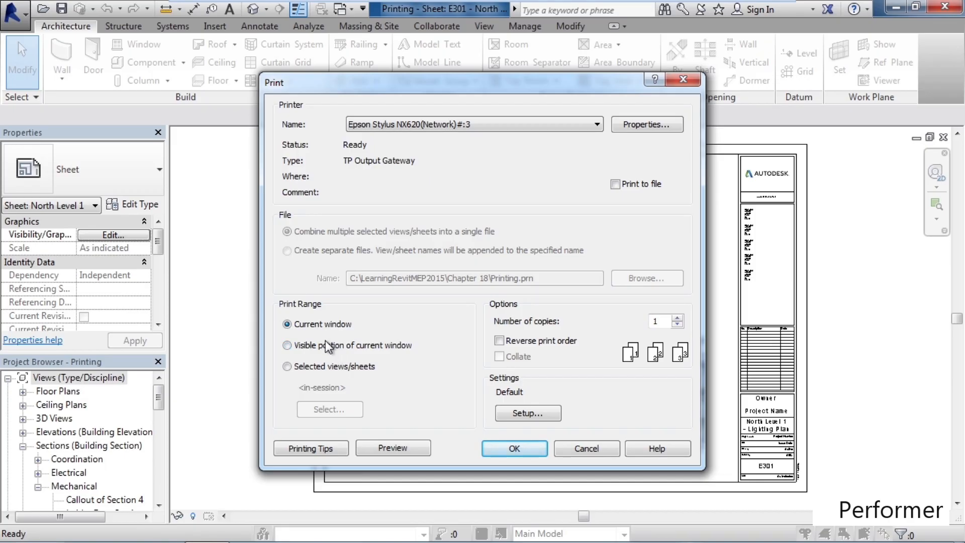
left_click(528, 413)
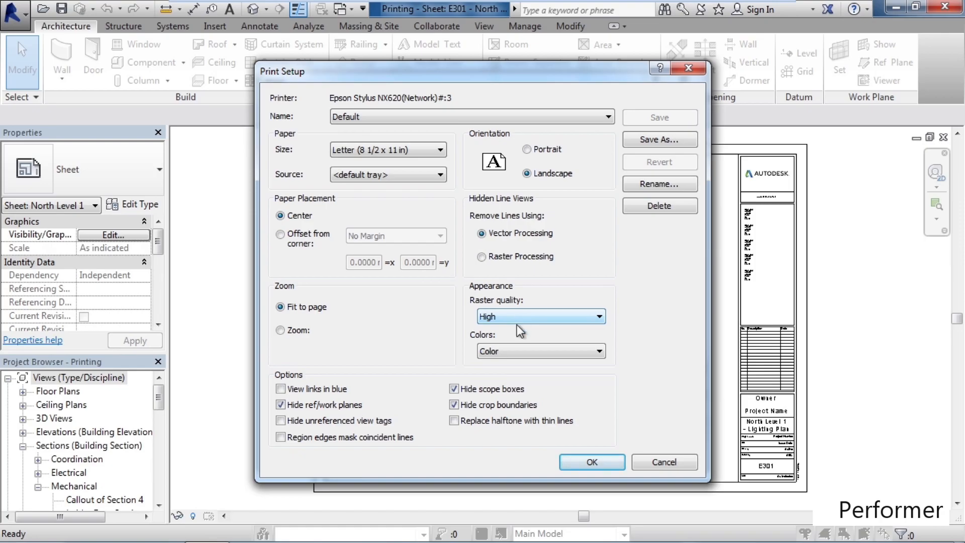
left_click(514, 349)
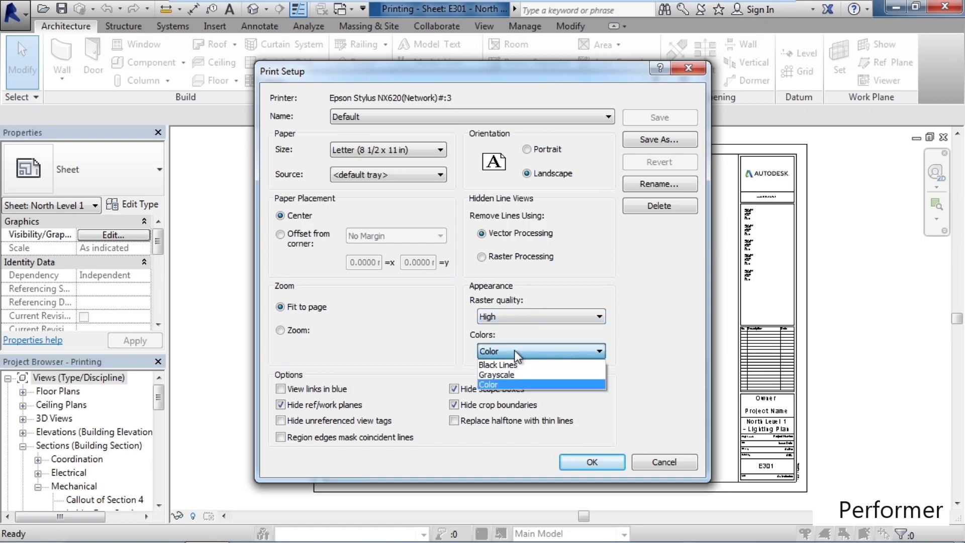
left_click(514, 350)
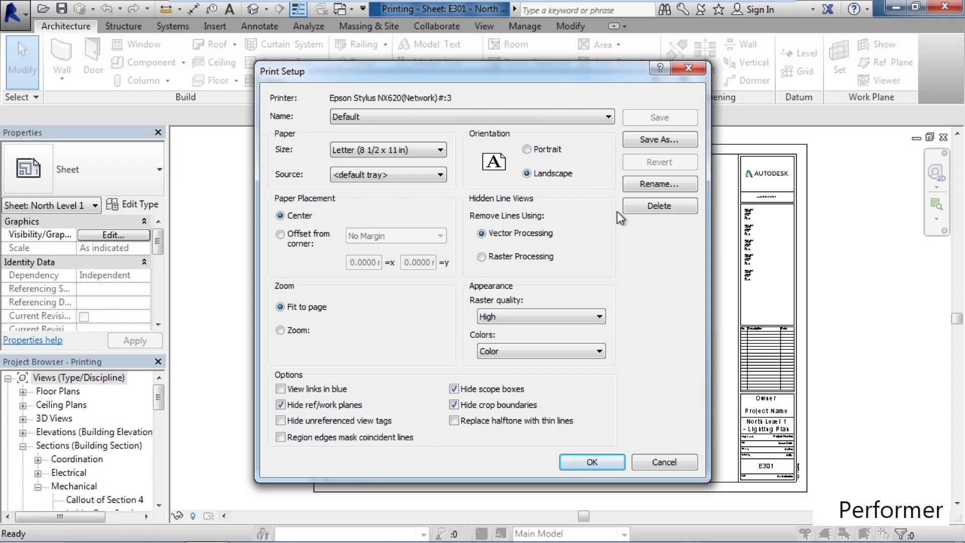
left_click(662, 463)
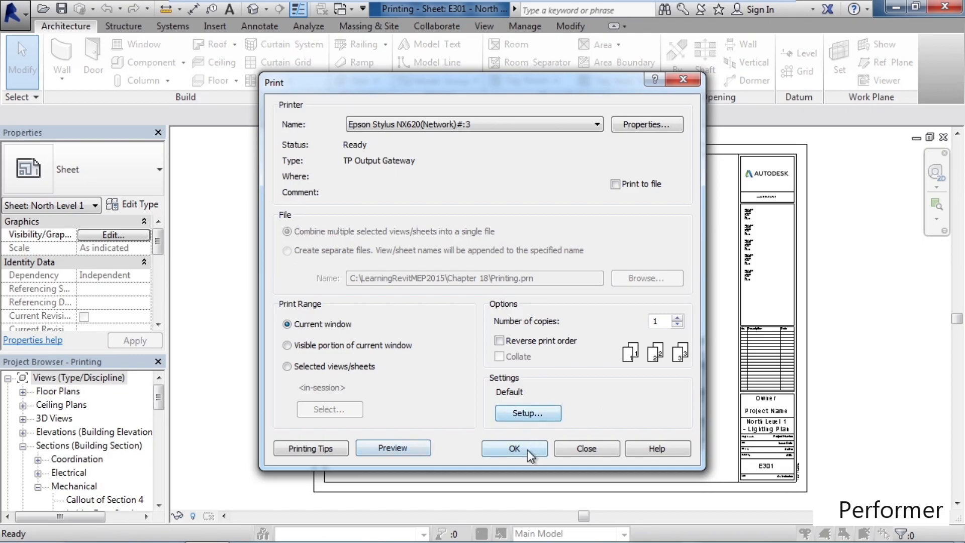
left_click(587, 449)
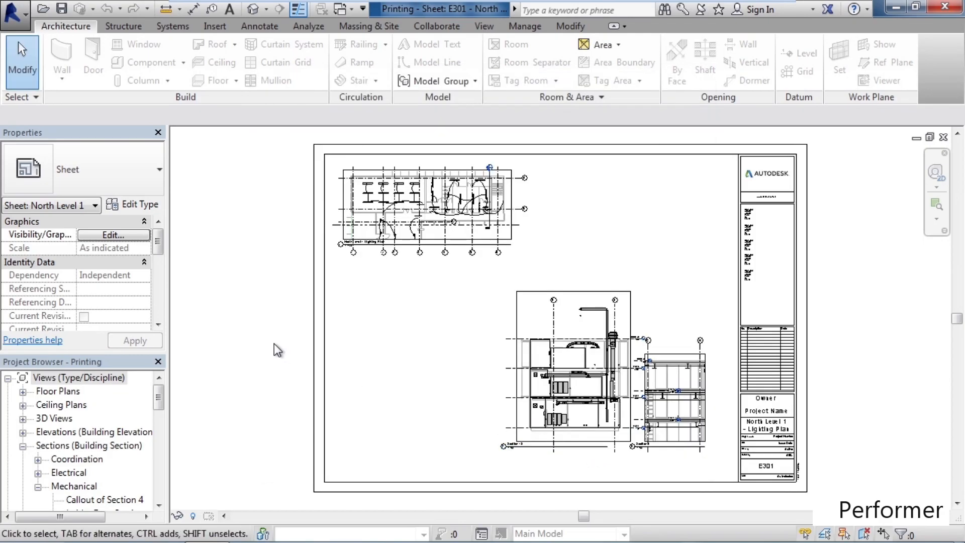